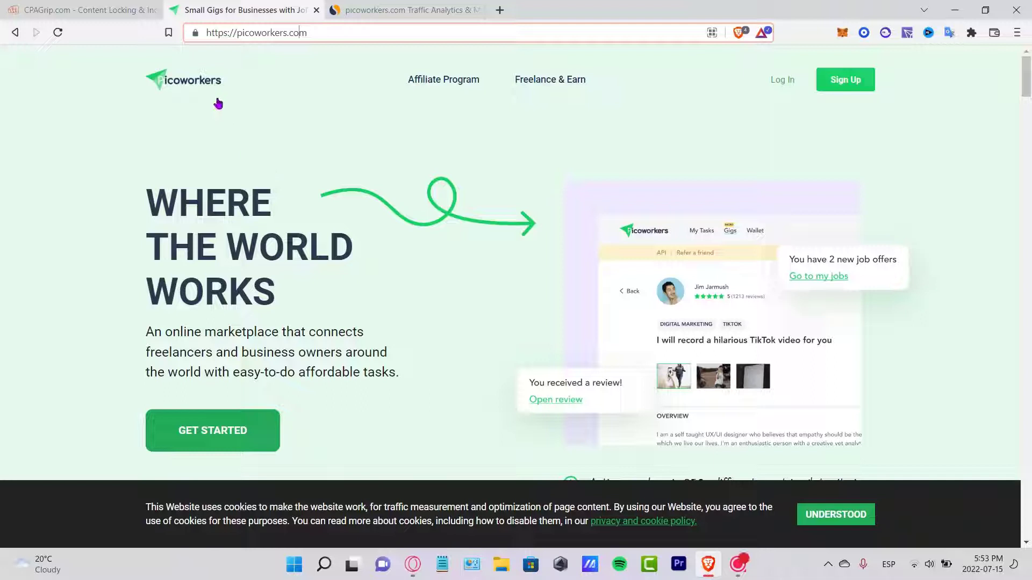
# - Register a new Picoworkers account, accept the cookie notice and go to the login page
pyautogui.click(261, 444)
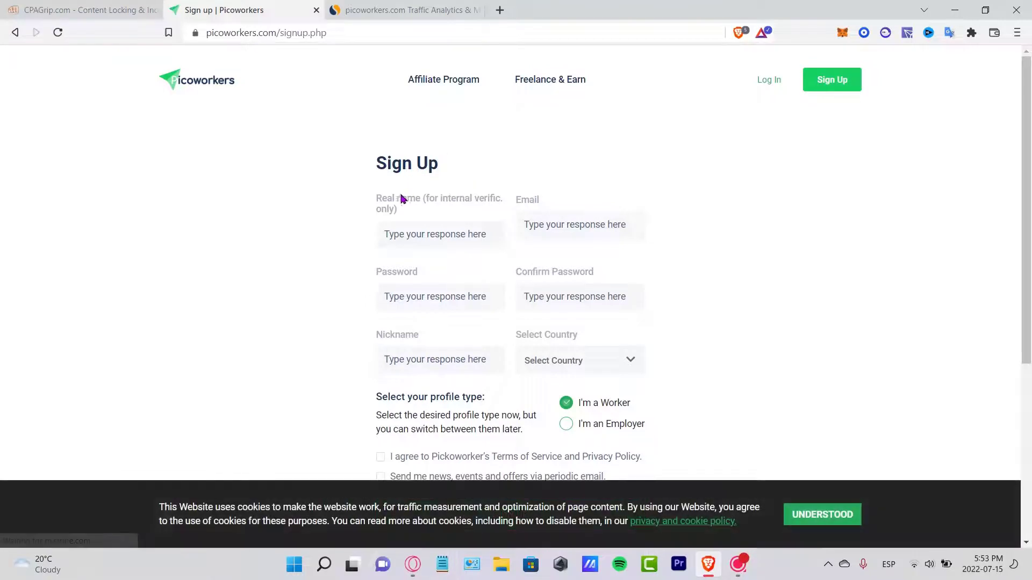
pyautogui.moveTo(392, 199); pyautogui.dragTo(839, 522)
pyautogui.click(838, 521)
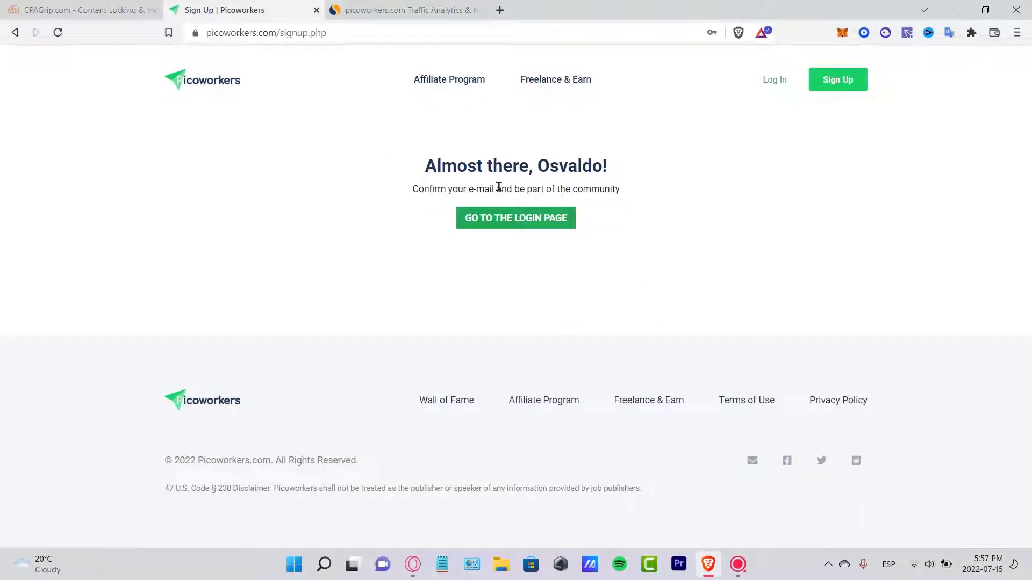
pyautogui.doubleClick(469, 191)
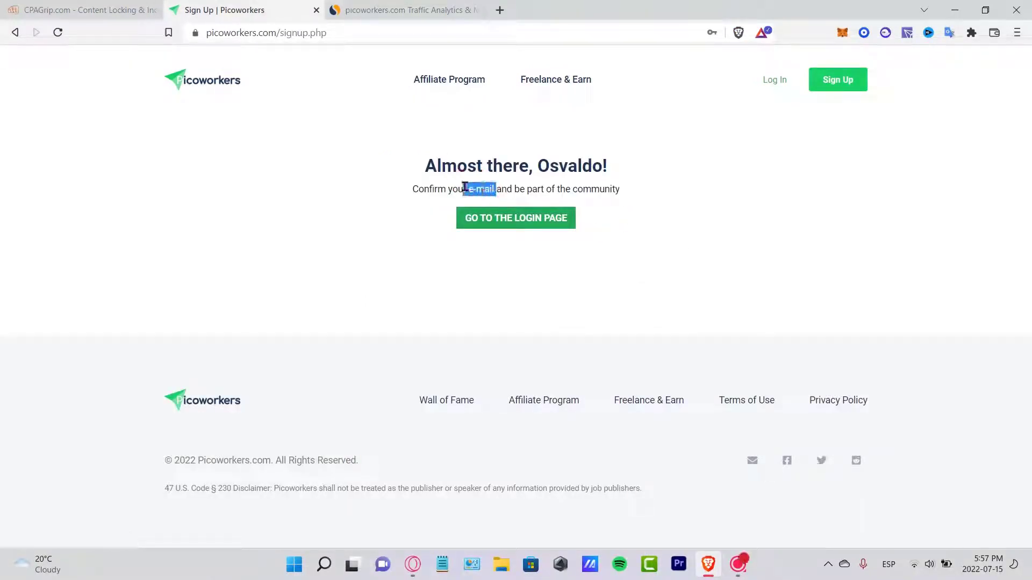
pyautogui.click(515, 220)
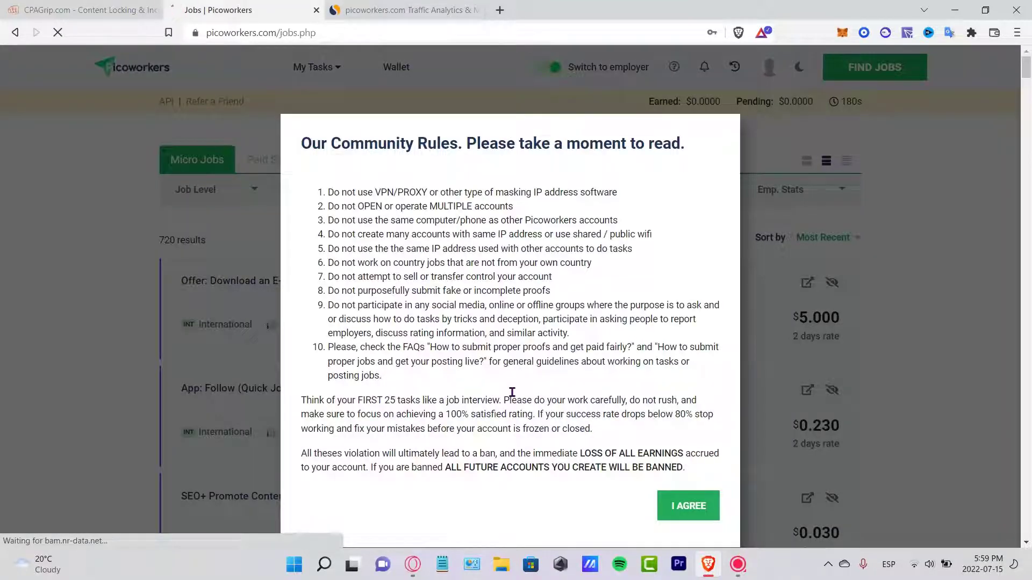
# - Dismiss the save-password prompt and agree to the Community Rules
pyautogui.click(763, 52)
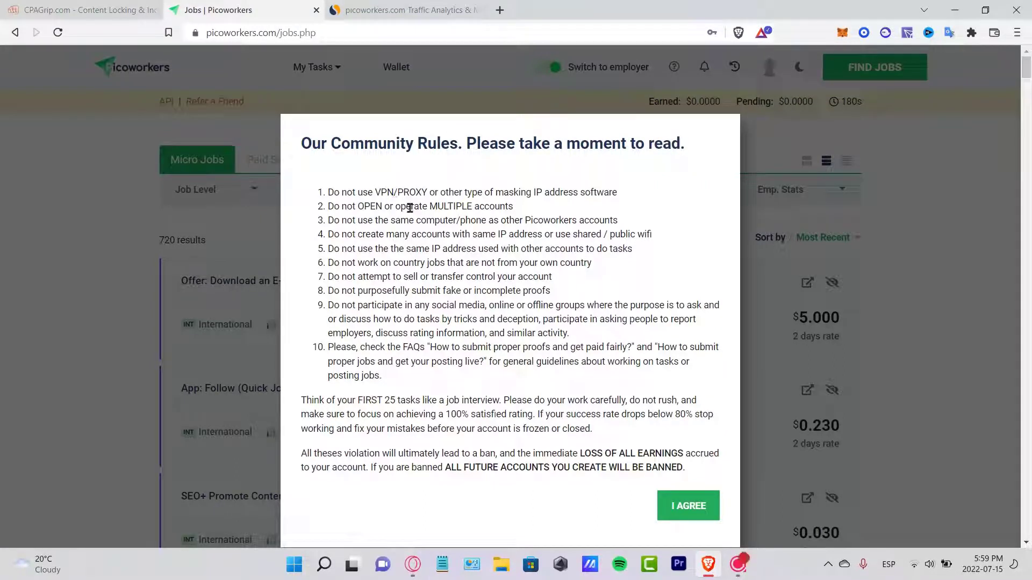
pyautogui.moveTo(430, 207); pyautogui.dragTo(513, 207)
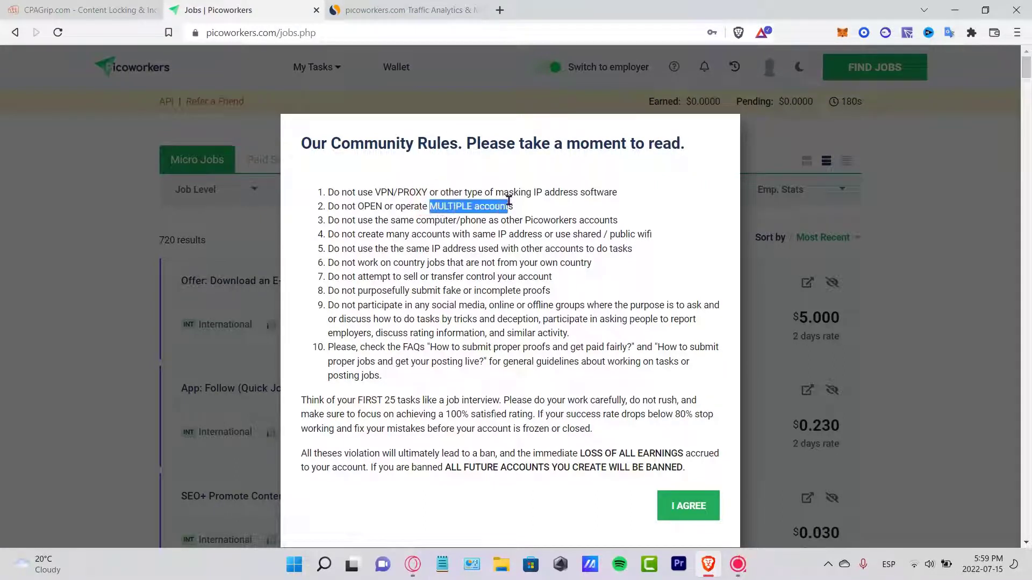
pyautogui.click(455, 305)
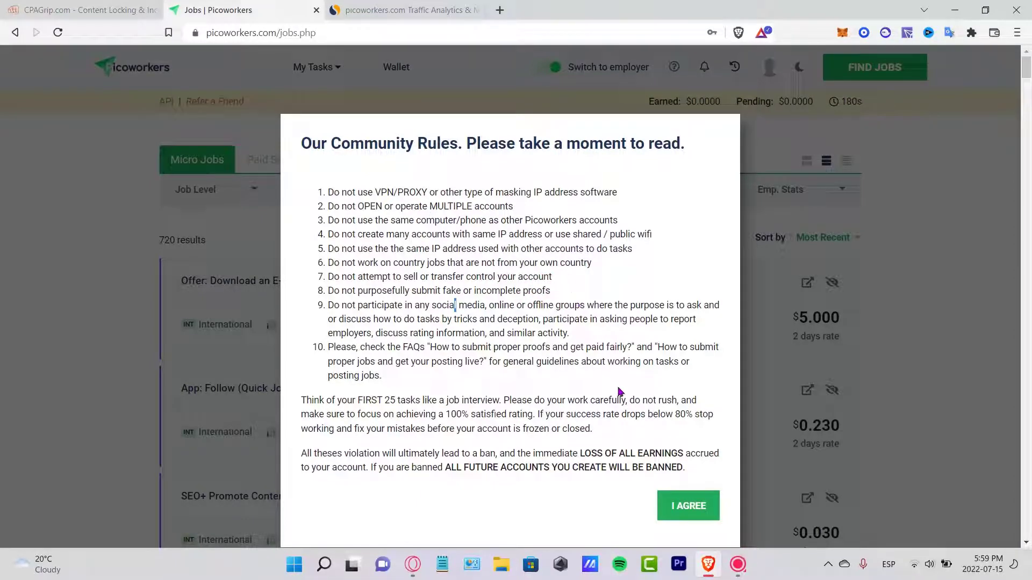
pyautogui.click(670, 506)
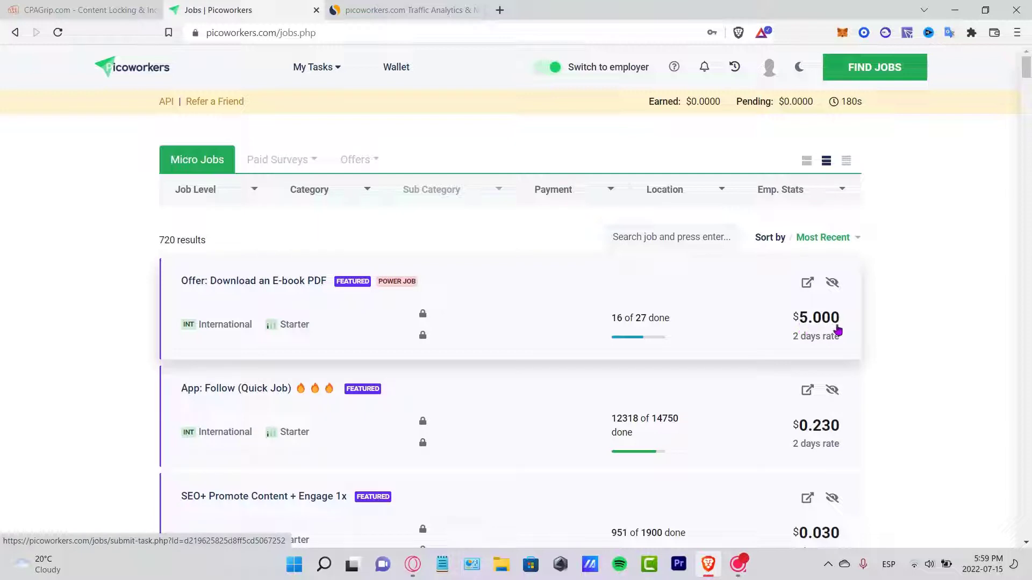
# - Open the 'Offer: Download an E-book PDF' job and fill the profile form: Male, birth date, city, security question
pyautogui.click(363, 318)
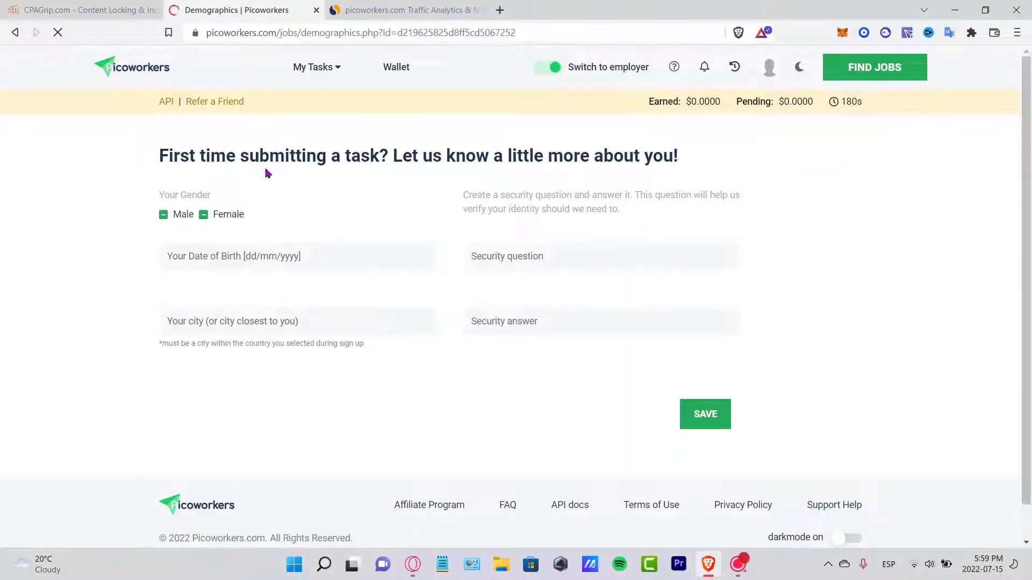
pyautogui.click(280, 262)
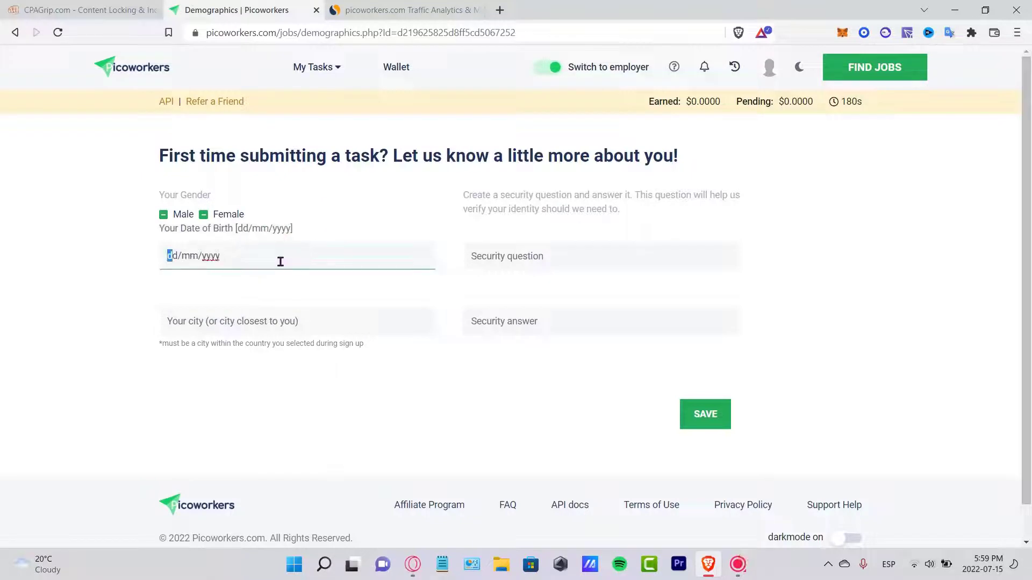
pyautogui.click(186, 215)
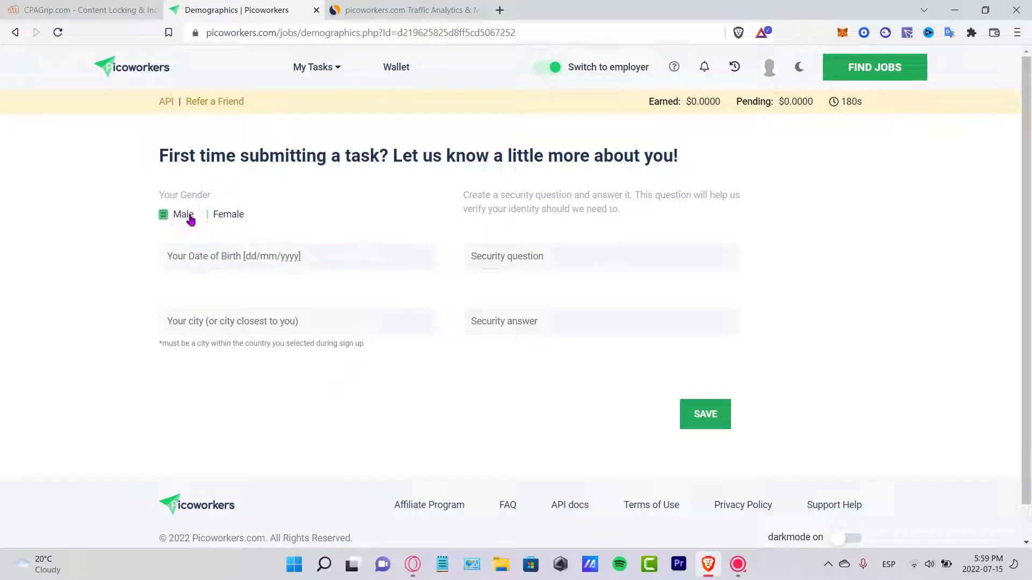
pyautogui.click(335, 327)
pyautogui.click(541, 257)
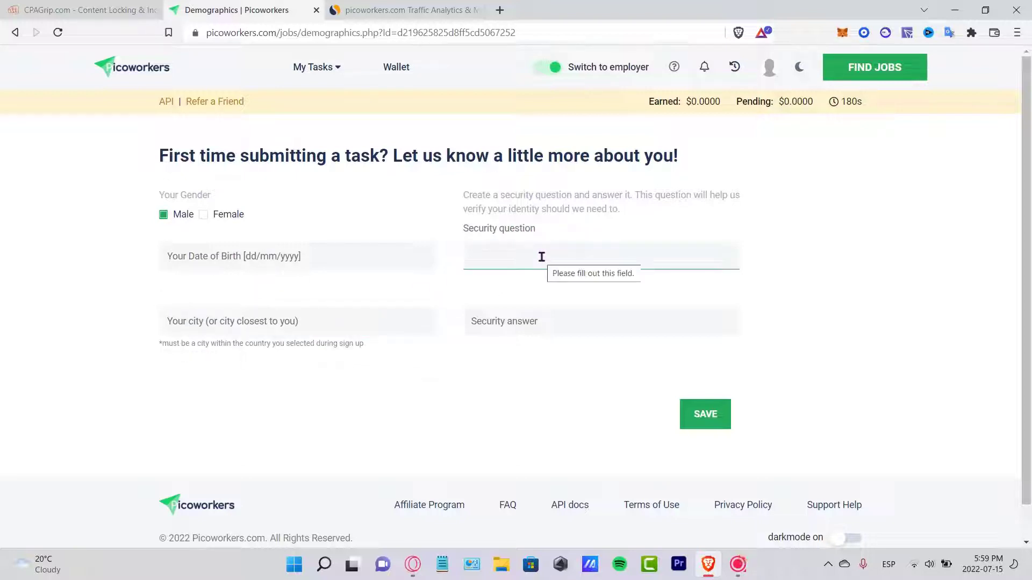
pyautogui.moveTo(618, 214); pyautogui.dragTo(586, 199)
pyautogui.click(632, 218)
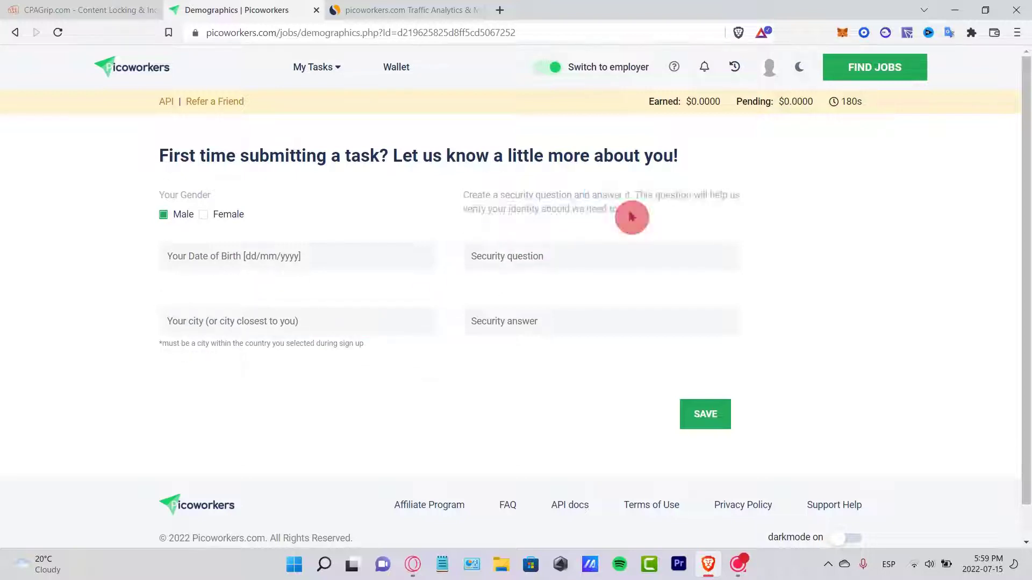
pyautogui.click(543, 265)
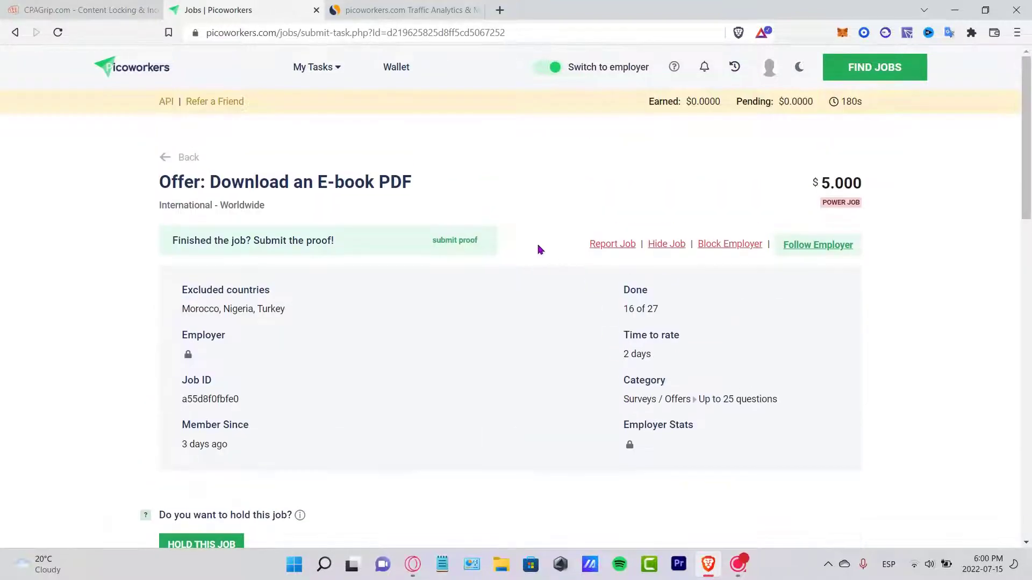
# - Scroll through the E-book job's instructions
pyautogui.scroll(-5, 532, 318)
pyautogui.scroll(-6, 451, 318)
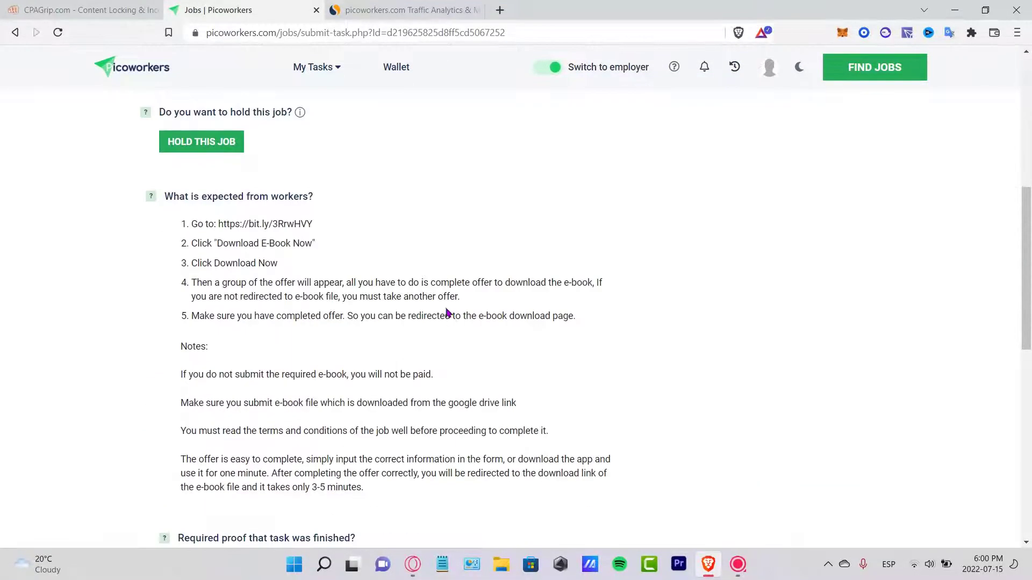
pyautogui.scroll(-5, 382, 211)
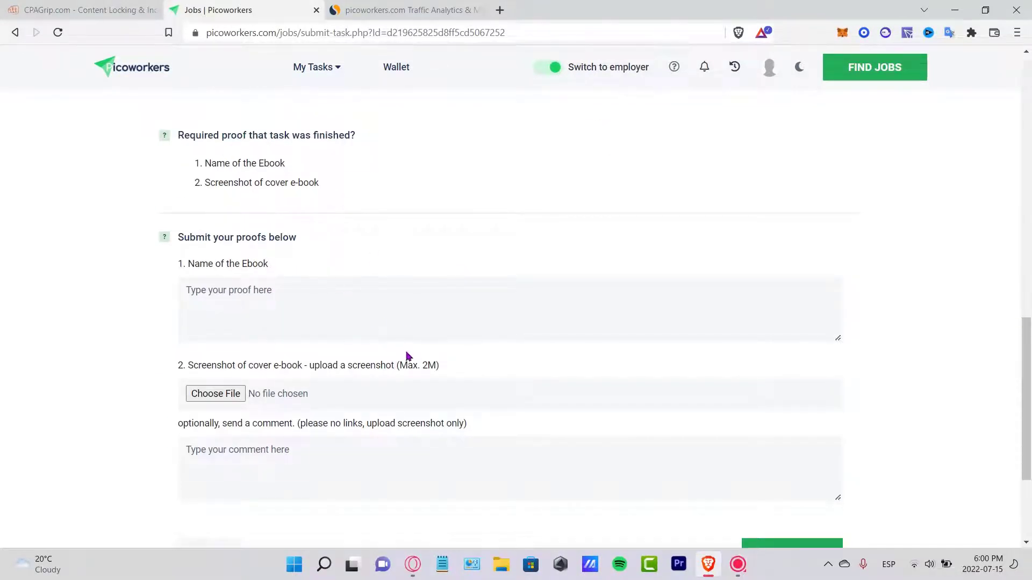
pyautogui.scroll(-3, 427, 375)
pyautogui.scroll(20, 653, 454)
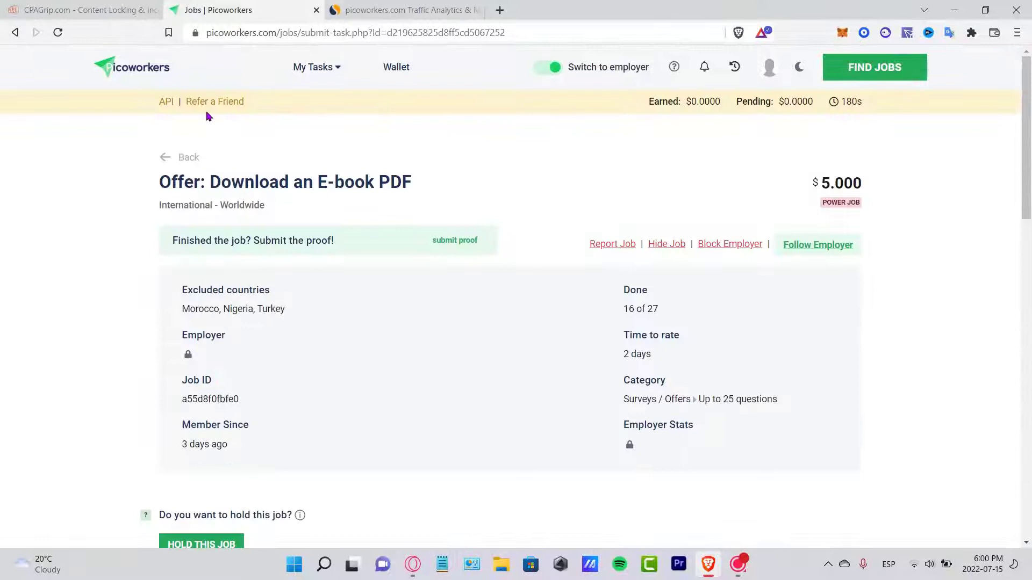
# - Open the Picoworkers jobs list in a new tab, then switch to the CPAGrip site
pyautogui.rightClick(161, 70)
pyautogui.click(184, 83)
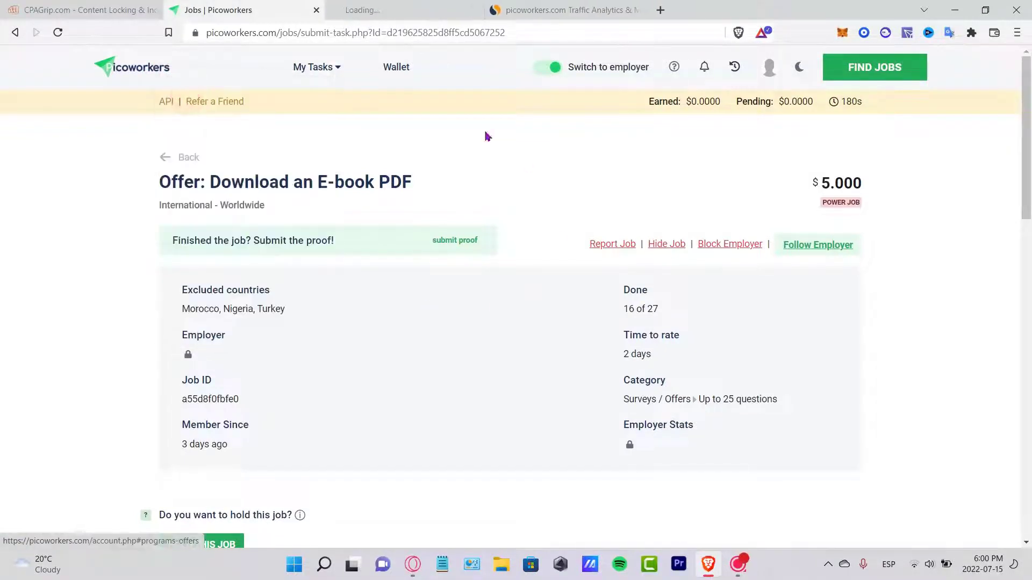
pyautogui.click(397, 12)
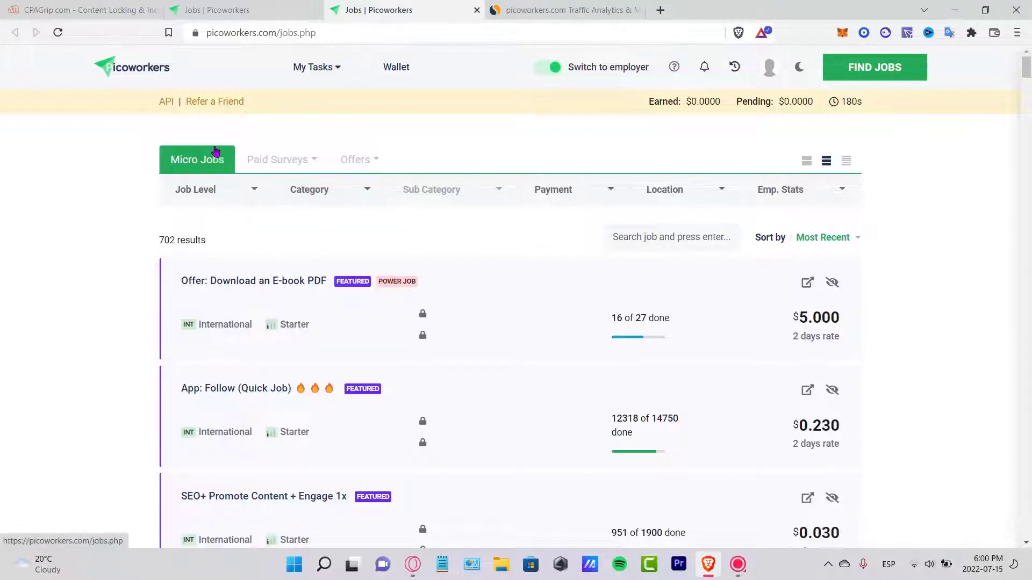
pyautogui.click(115, 10)
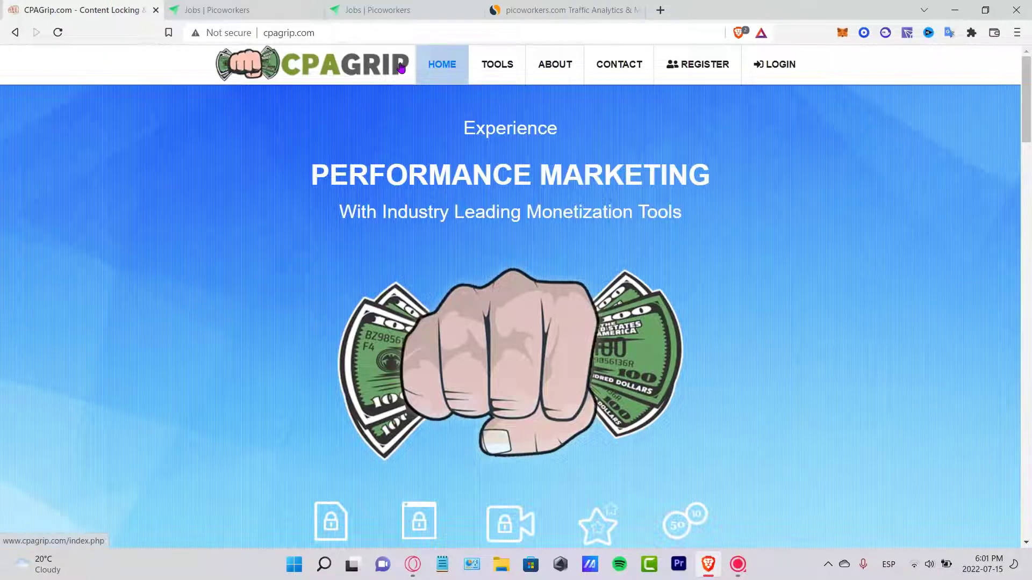
# - Sign in to CPAGrip and open My Offers under Offer Tools
pyautogui.click(699, 82)
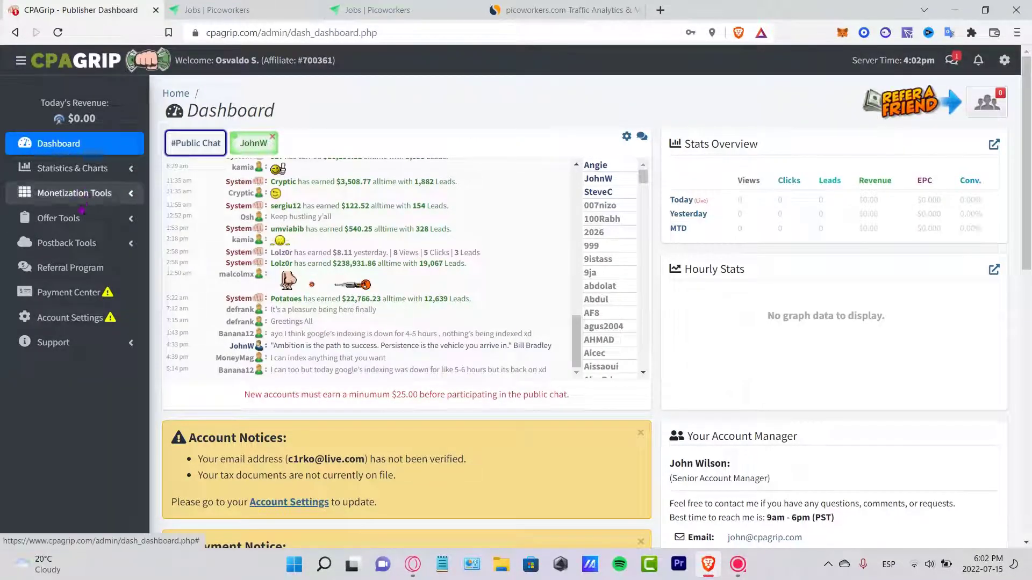
pyautogui.click(59, 218)
pyautogui.click(78, 245)
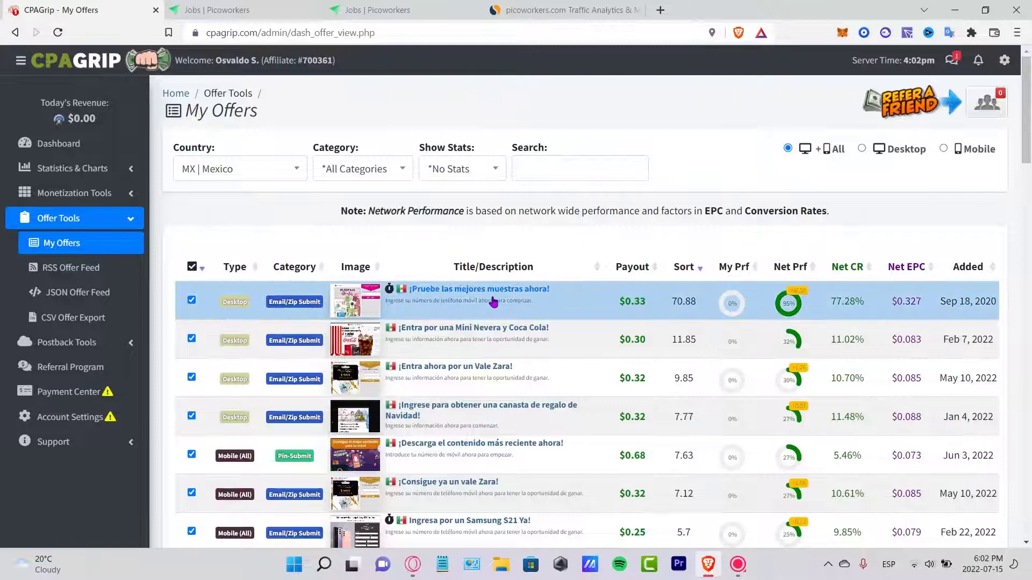
# - Check the E-book job again, then view Similarweb's picoworkers.com audience data
pyautogui.click(277, 12)
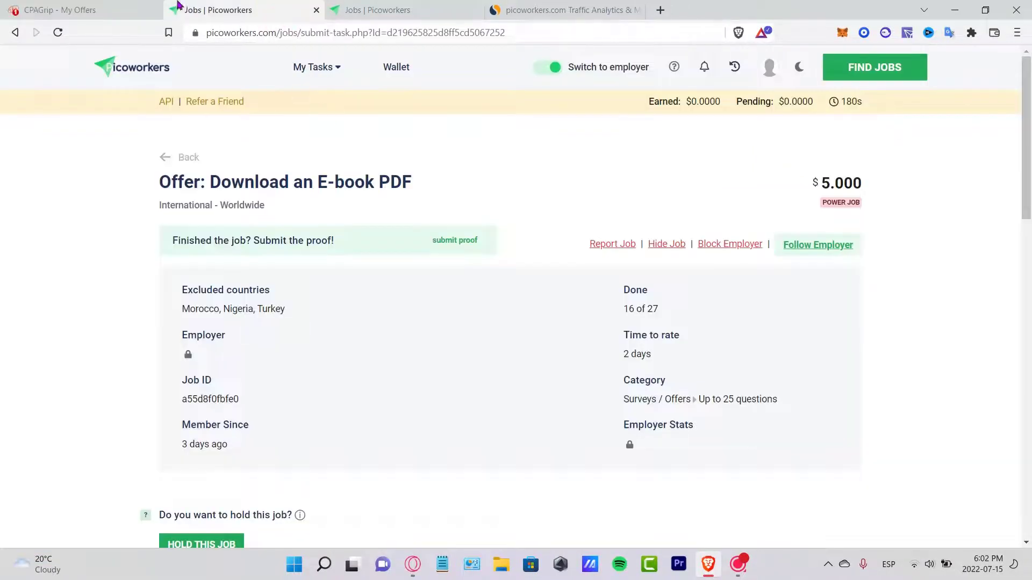
pyautogui.click(116, 10)
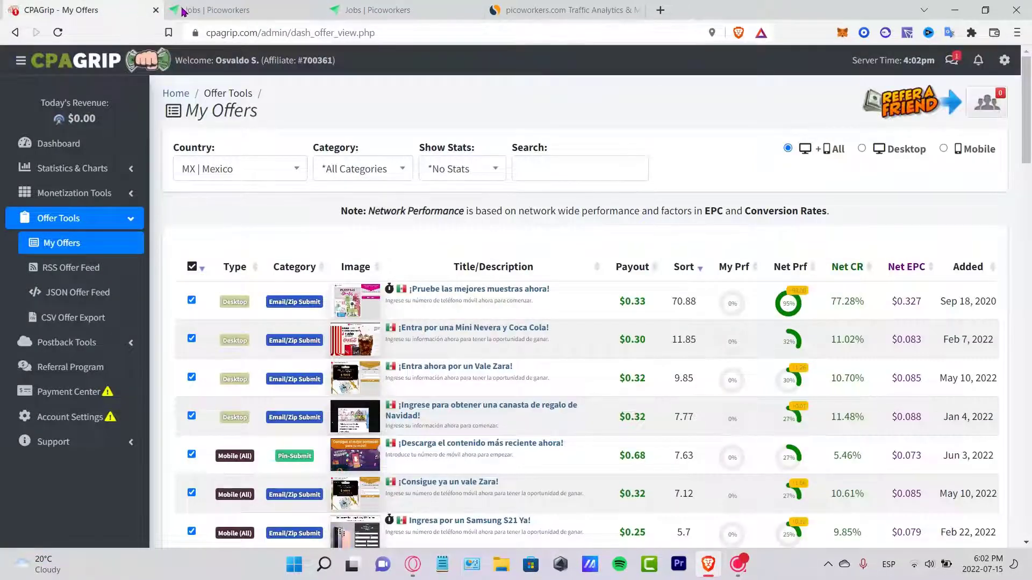
pyautogui.click(537, 10)
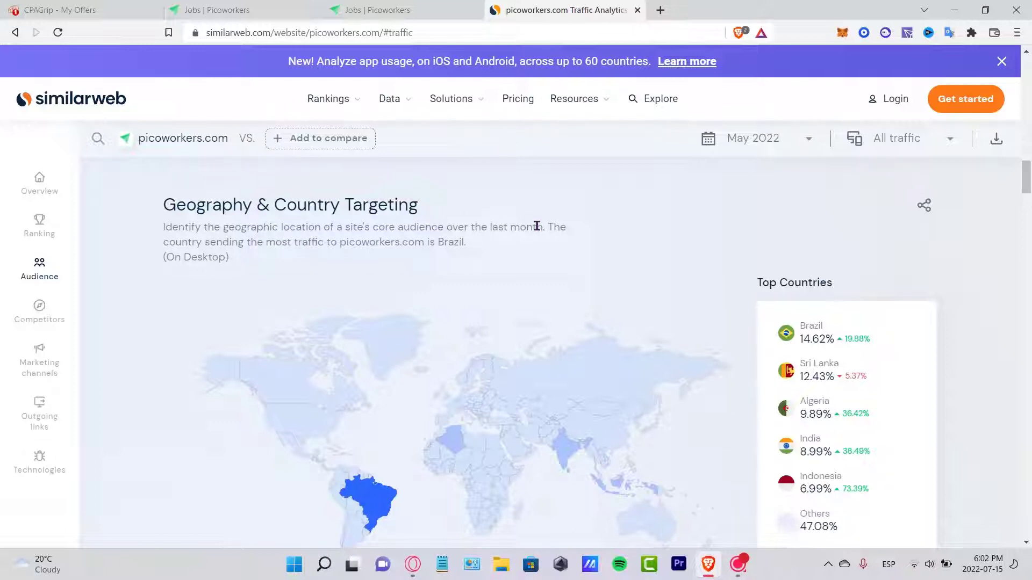
pyautogui.moveTo(222, 200); pyautogui.dragTo(421, 208)
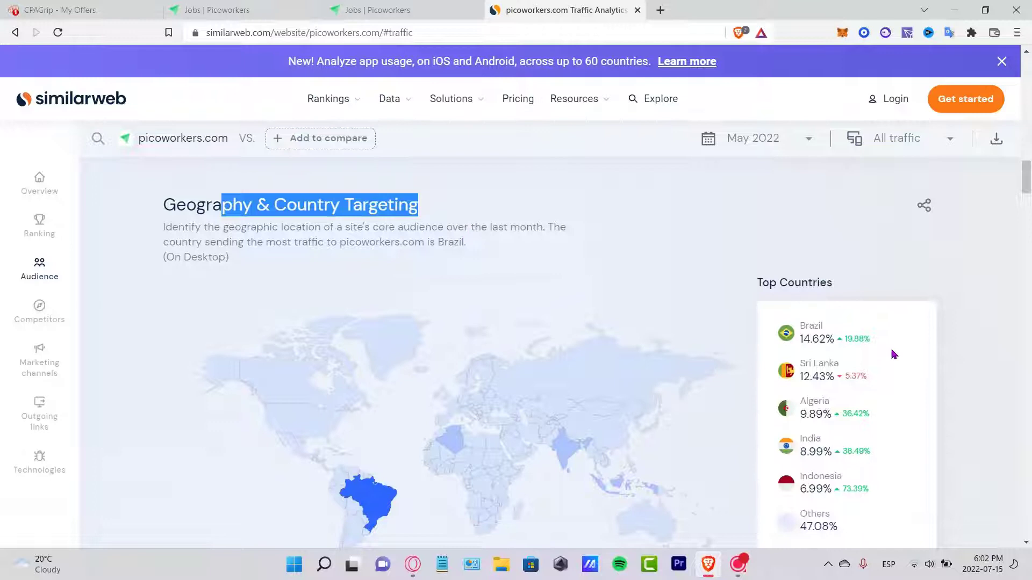
pyautogui.moveTo(891, 352); pyautogui.dragTo(846, 324)
pyautogui.click(901, 336)
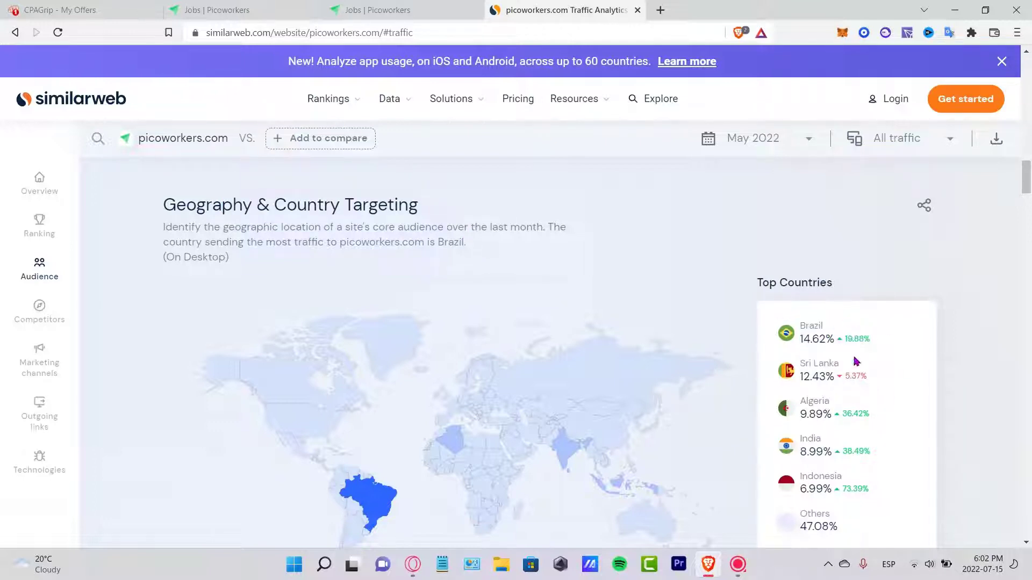
pyautogui.moveTo(366, 492)
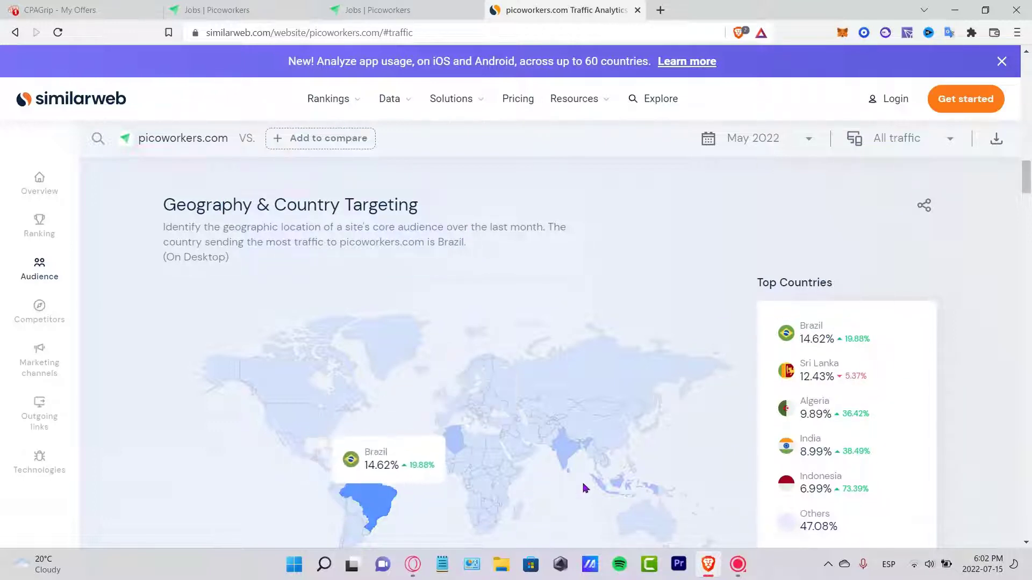
# - Filter CPAGrip's My Offers to Brazil instead of Mexico
pyautogui.click(70, 12)
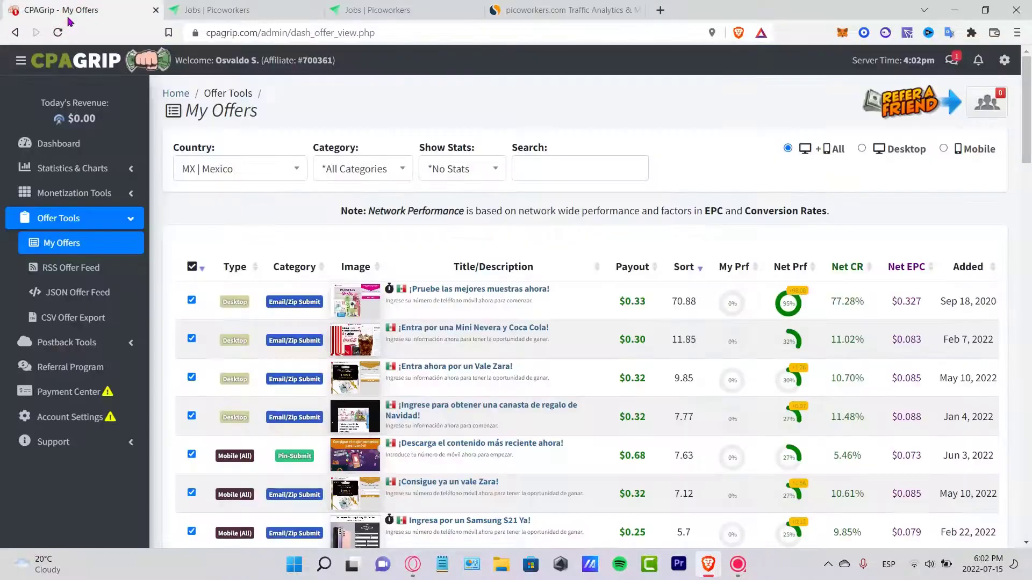
pyautogui.click(272, 171)
pyautogui.write('B')
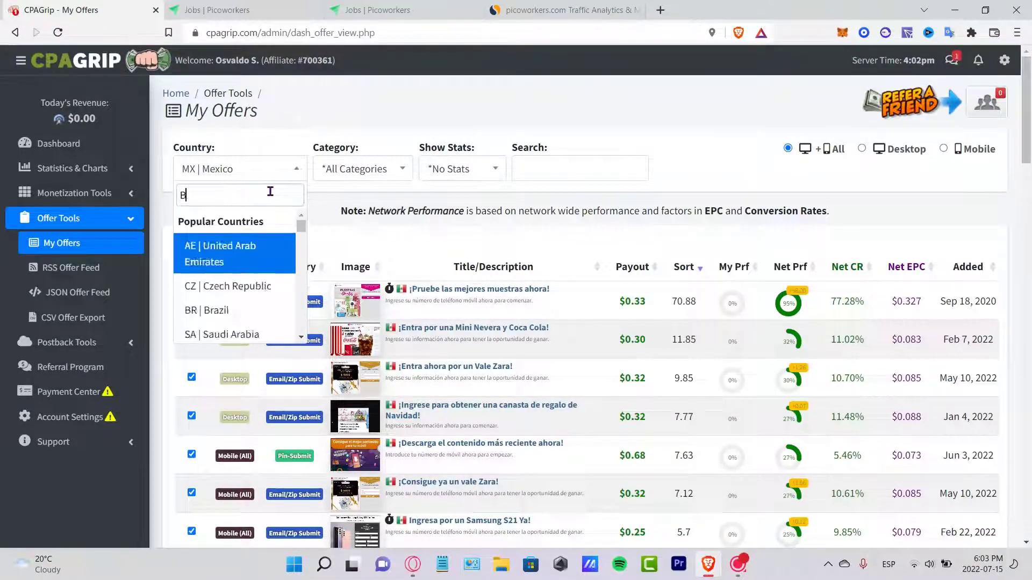
pyautogui.write('RASIL')
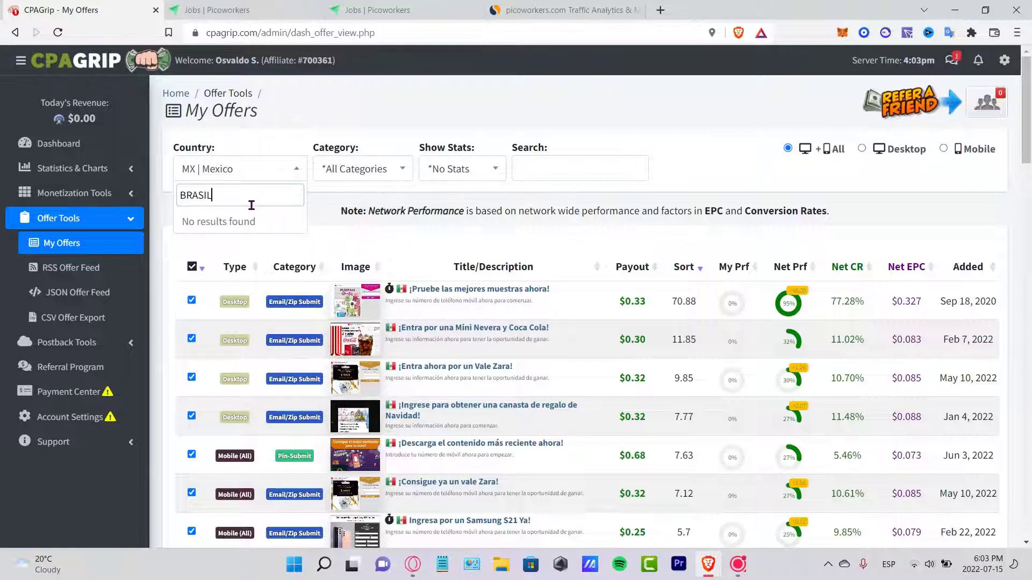
pyautogui.click(184, 167)
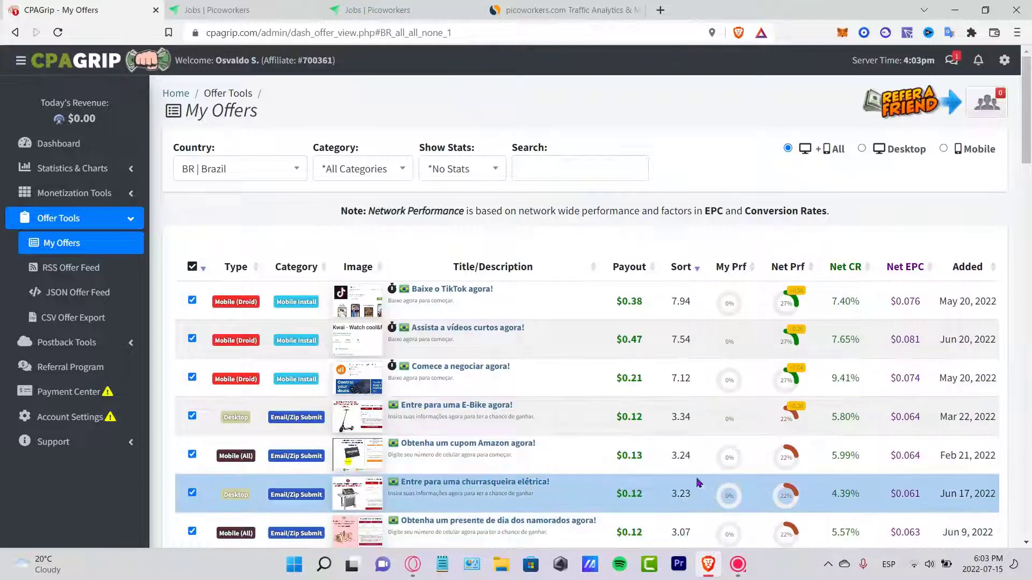
# - Sort offers by payout descending so 'Adquira o Banco Pan!' at $1.19 leads
pyautogui.click(640, 269)
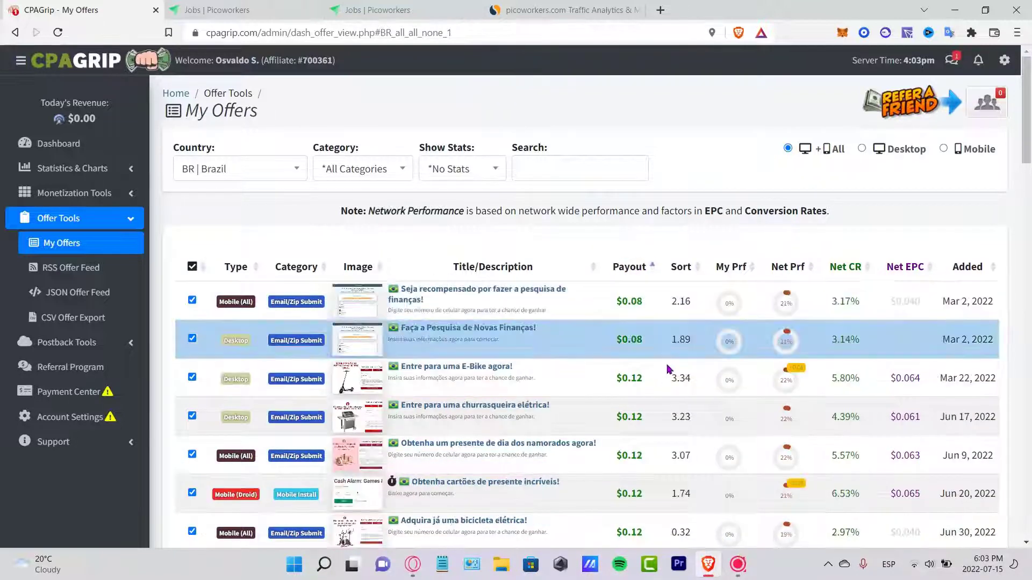
pyautogui.click(641, 268)
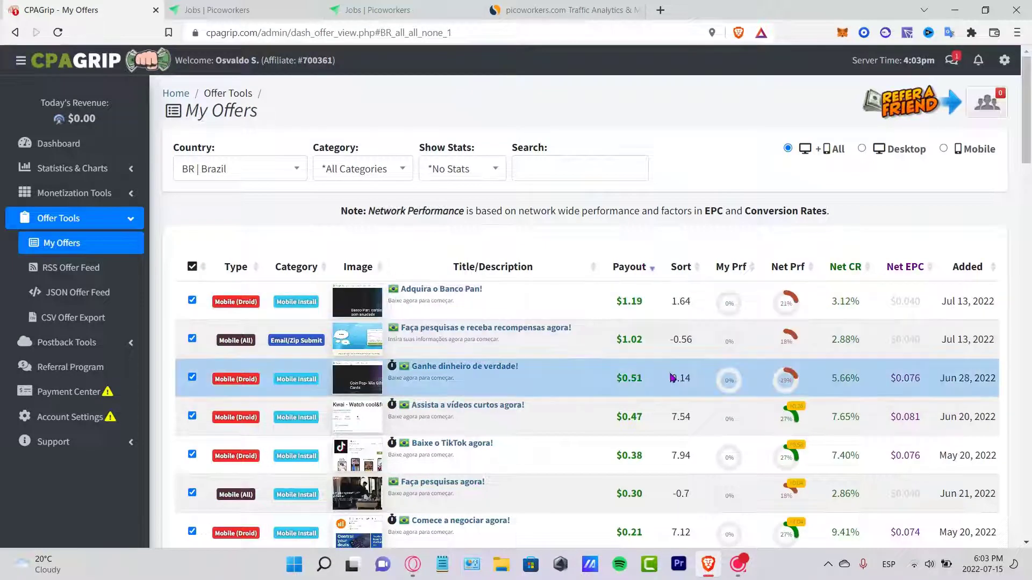
pyautogui.moveTo(645, 301); pyautogui.dragTo(617, 299)
pyautogui.click(622, 306)
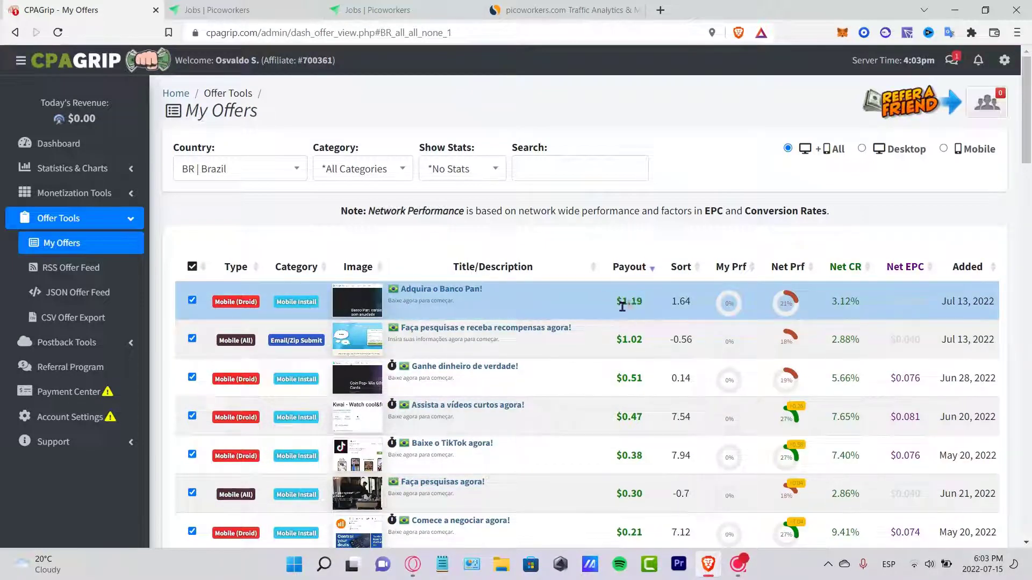
# - Open the Banco Pan offer's details and copy its offer link
pyautogui.click(518, 299)
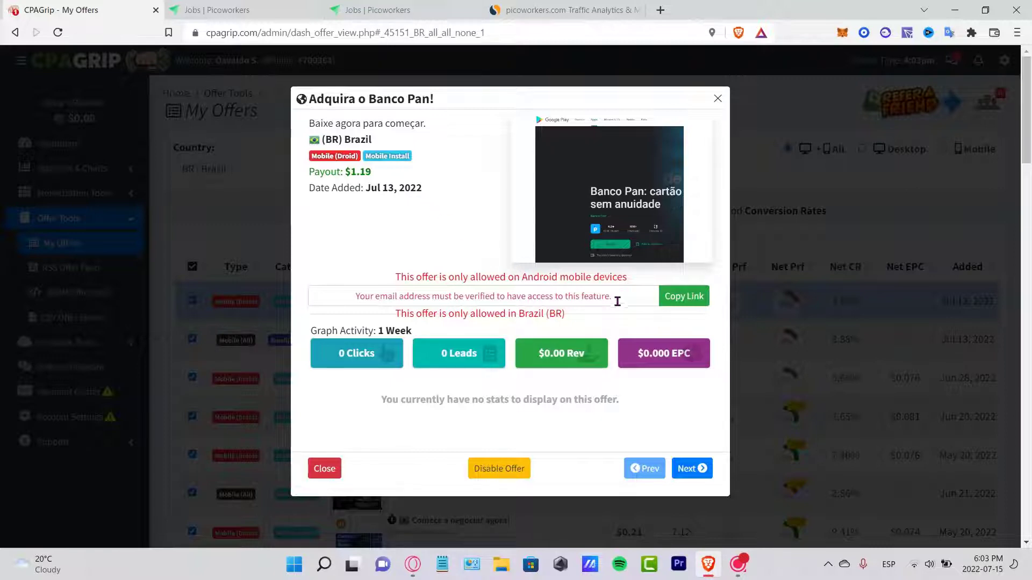
pyautogui.click(680, 296)
pyautogui.click(718, 98)
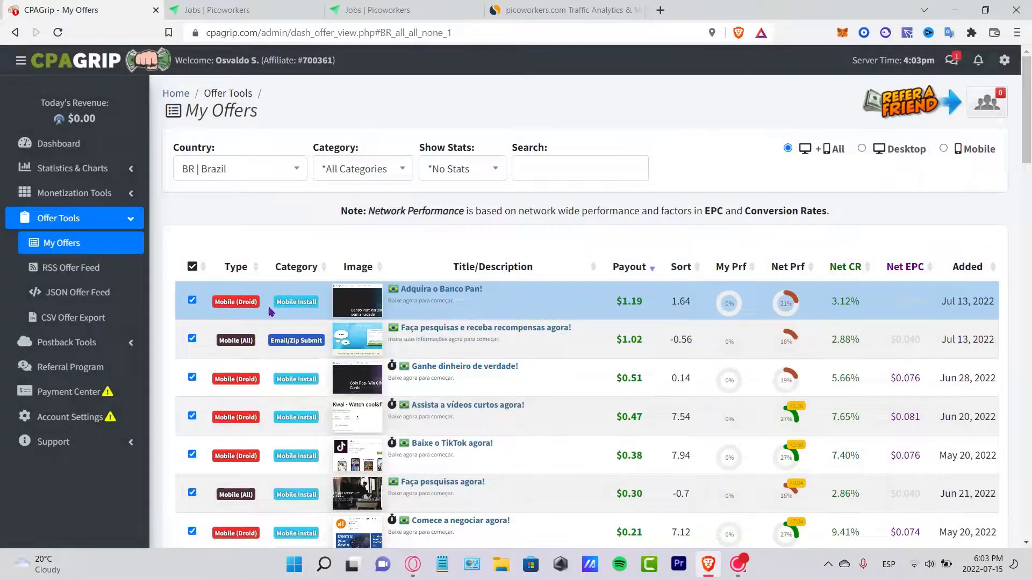
# - Note the offer's Mobile Install type and $1.19 payout, then switch Picoworkers to employer
pyautogui.moveTo(276, 304); pyautogui.dragTo(317, 304)
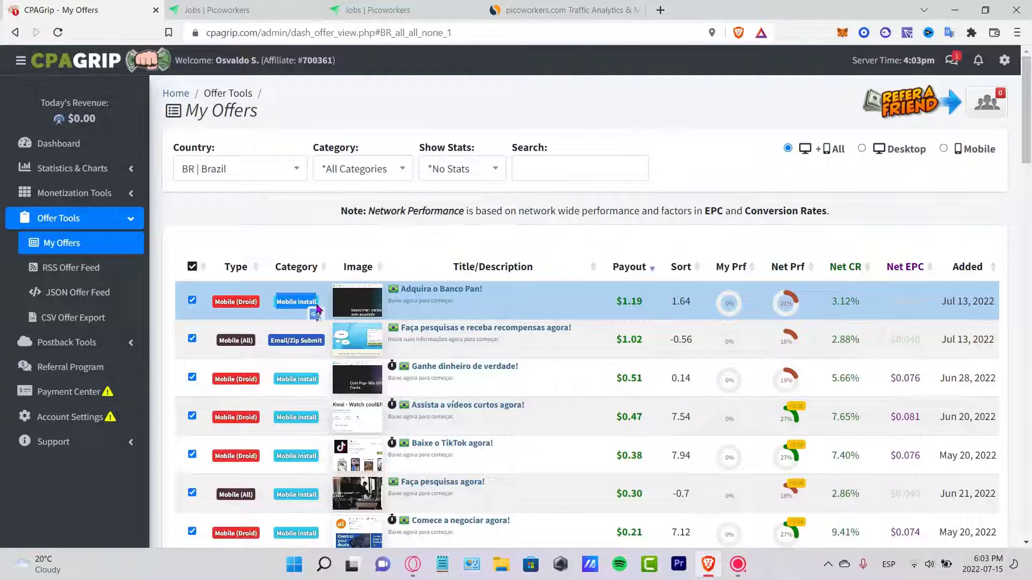
pyautogui.doubleClick(629, 301)
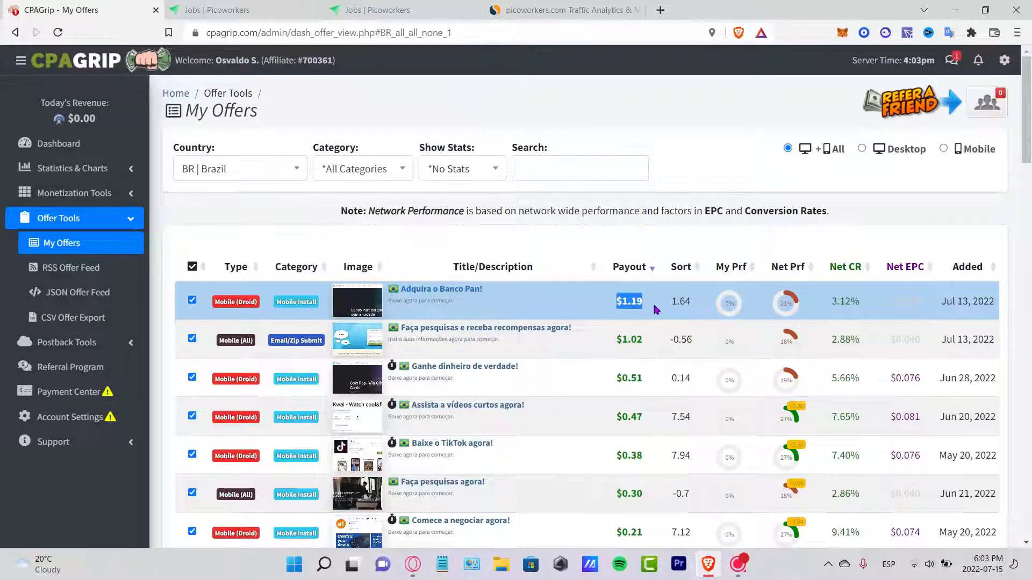
pyautogui.moveTo(649, 309); pyautogui.dragTo(267, 301)
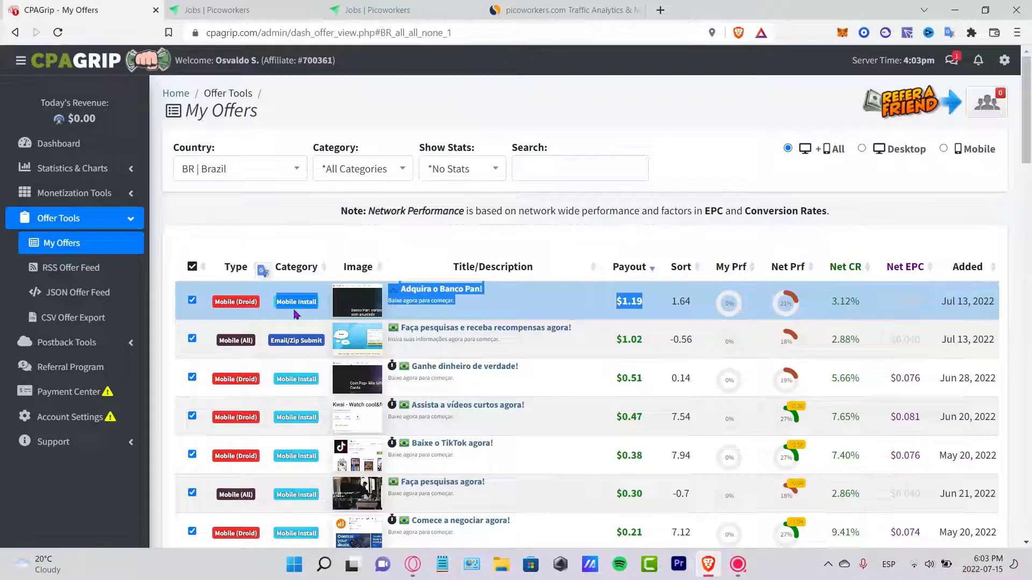
pyautogui.click(251, 12)
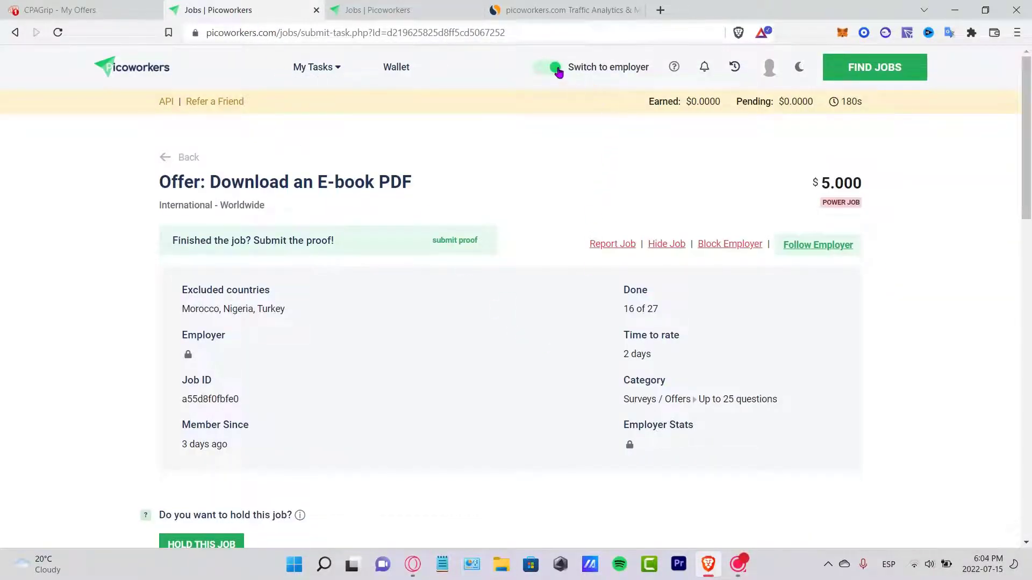
pyautogui.click(557, 69)
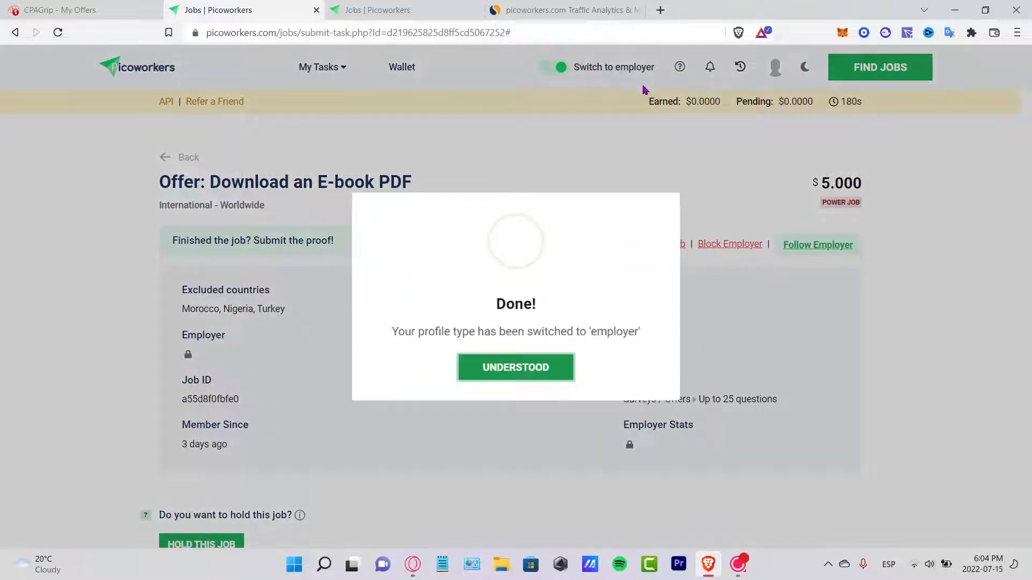
# - Acknowledge the employer switch and start posting a new job
pyautogui.click(553, 369)
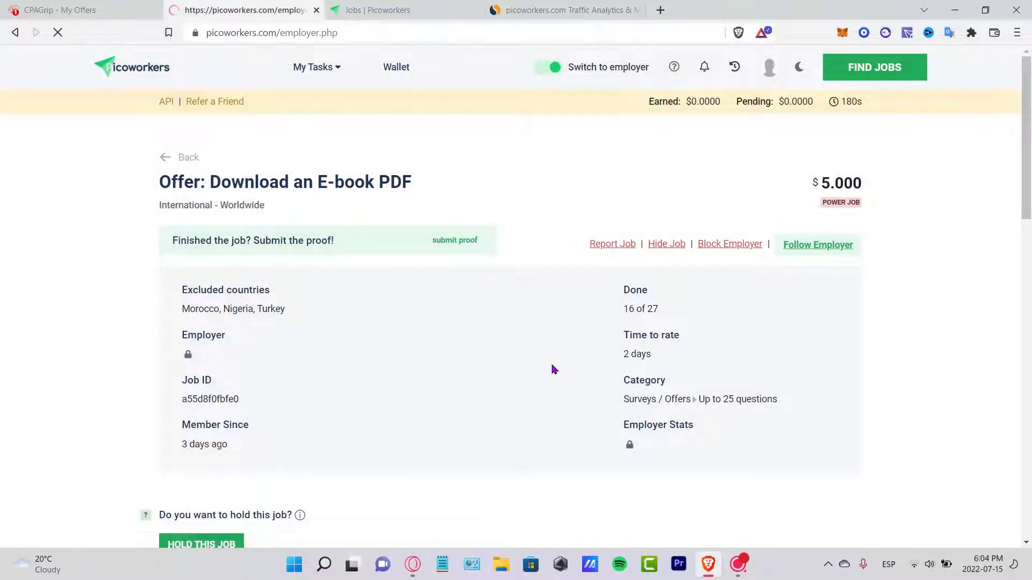
pyautogui.click(438, 7)
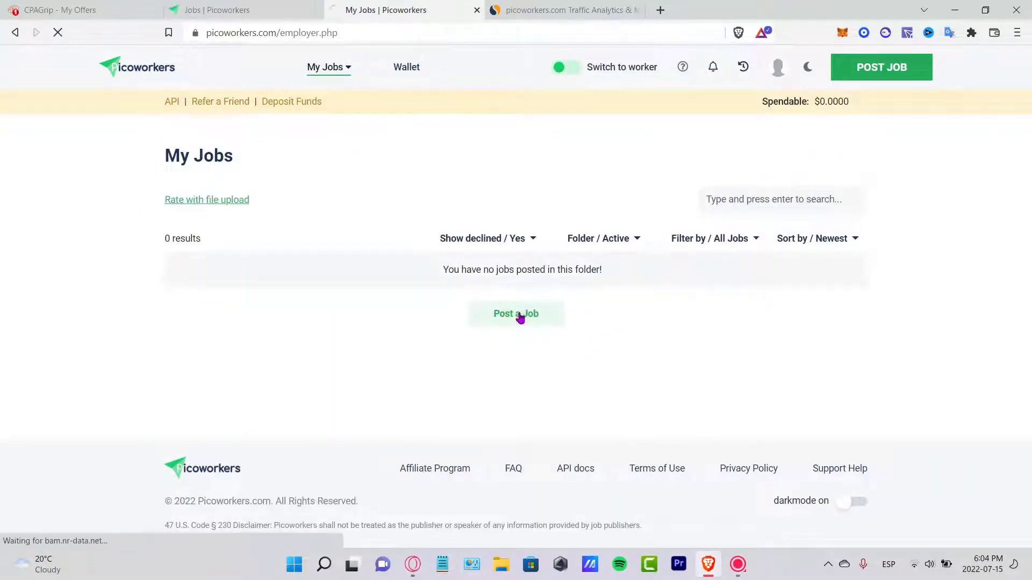
pyautogui.click(520, 318)
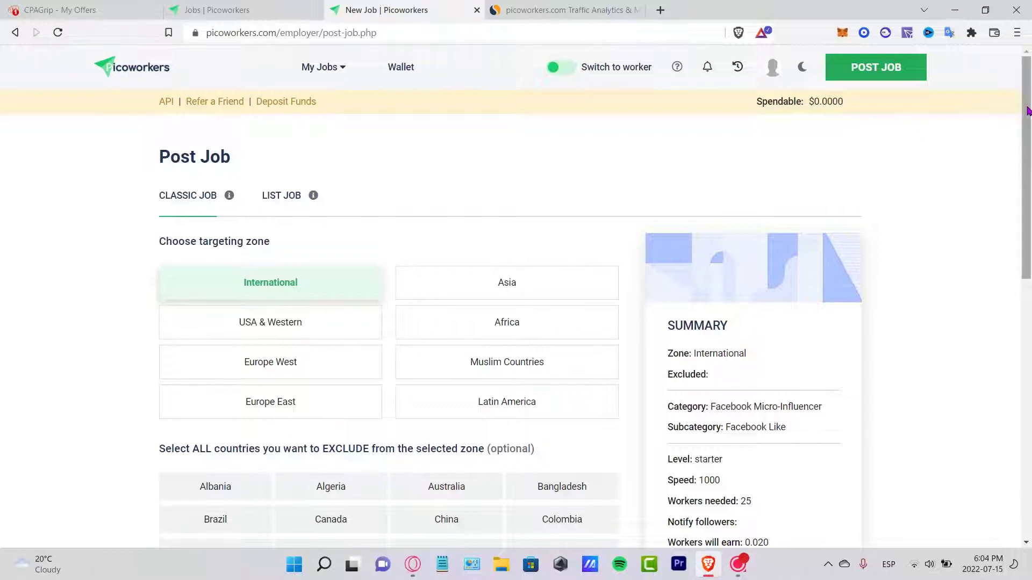
pyautogui.scroll(-2, 1026, 111)
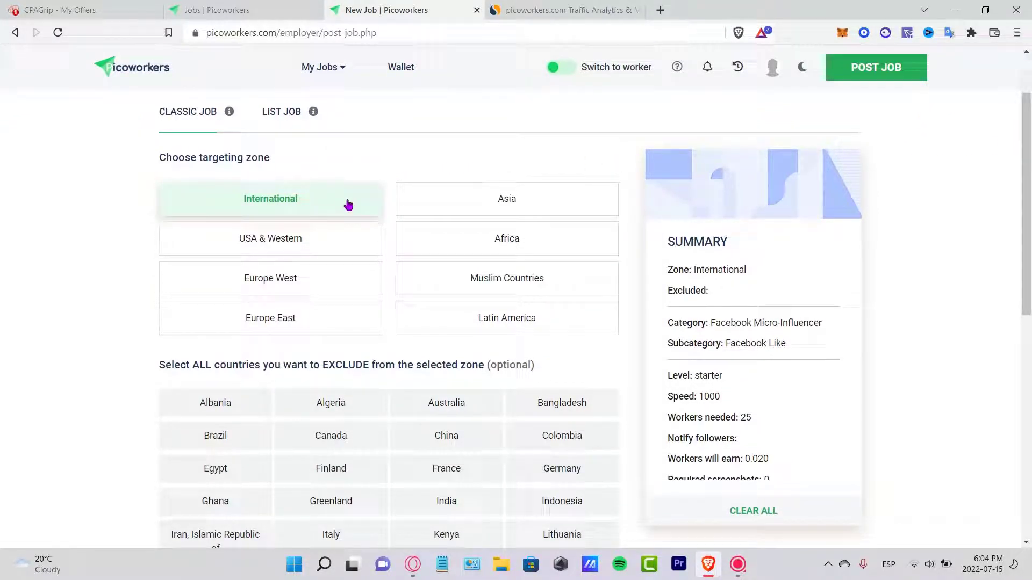
# - Choose Latin America as the job's targeting zone
pyautogui.click(432, 327)
pyautogui.scroll(-2, 425, 322)
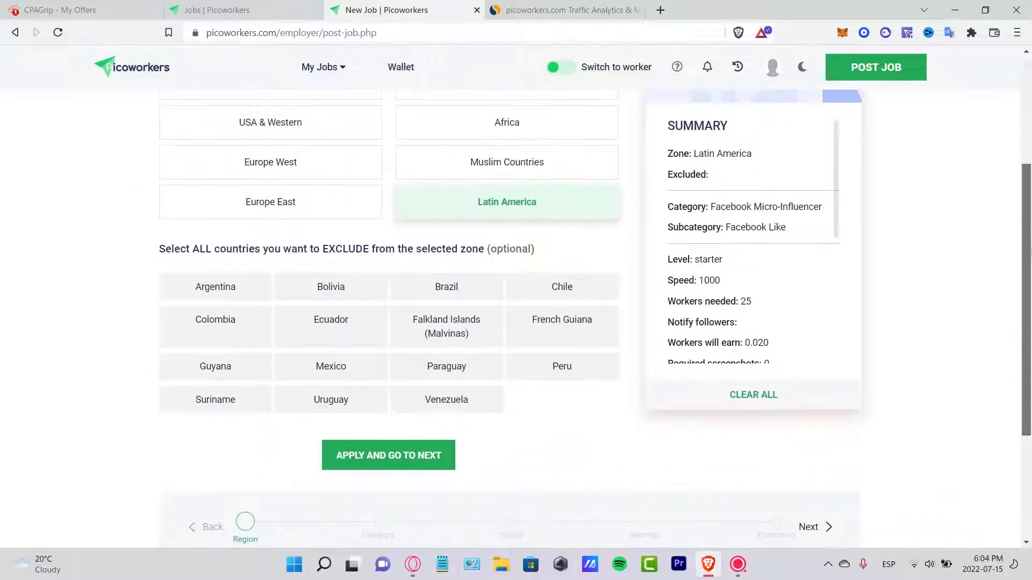
pyautogui.click(323, 250)
pyautogui.moveTo(322, 250); pyautogui.dragTo(488, 261)
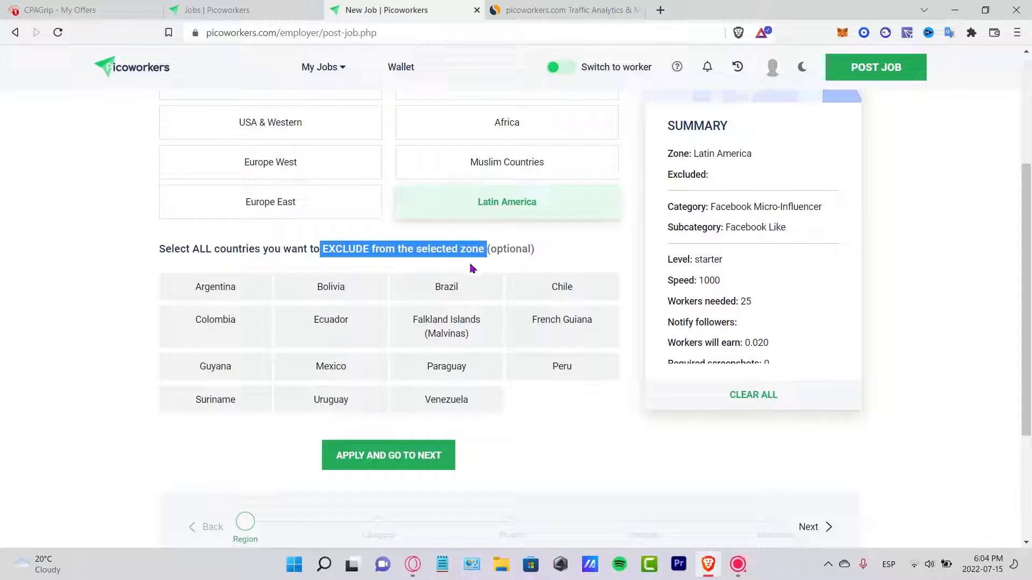
pyautogui.click(549, 396)
# - Exclude Peru, Venezuela, Uruguay, Suriname, Guyana, Colombia, Paraguay, Chile and French Guiana, then continue
pyautogui.click(563, 374)
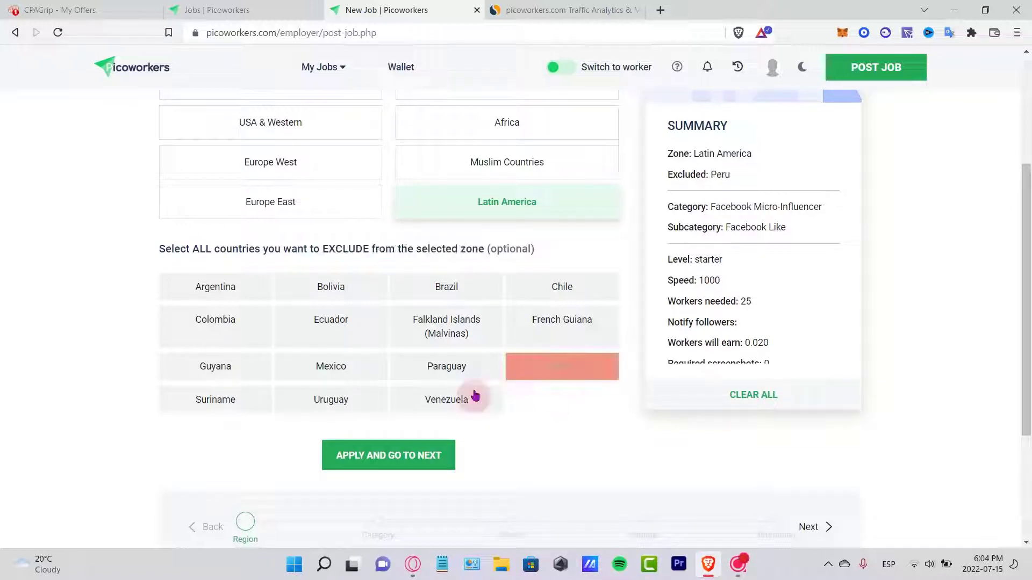
pyautogui.click(475, 396)
pyautogui.click(370, 402)
pyautogui.click(221, 401)
pyautogui.click(237, 368)
pyautogui.click(253, 337)
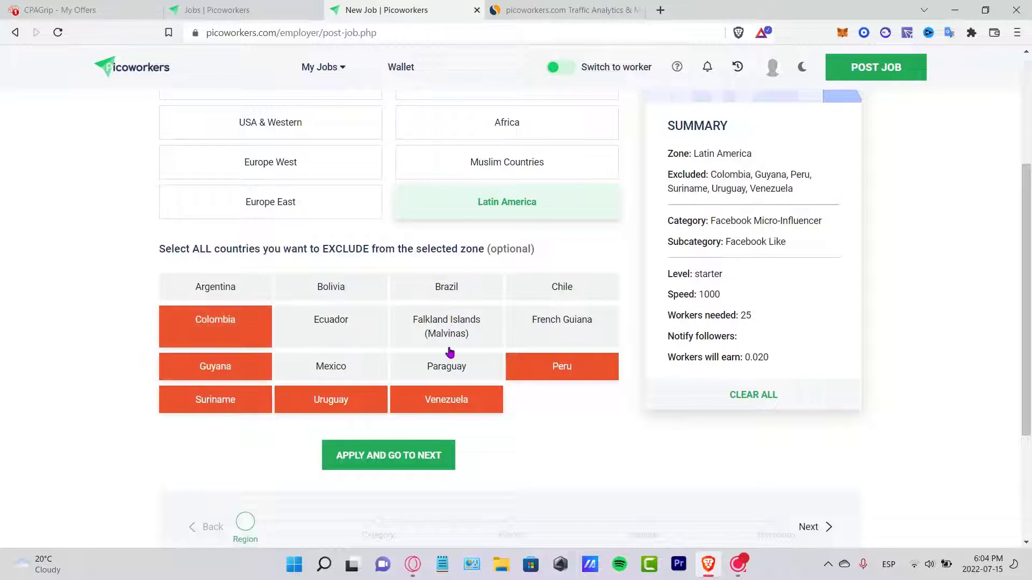
pyautogui.click(450, 355)
pyautogui.click(562, 286)
pyautogui.click(561, 325)
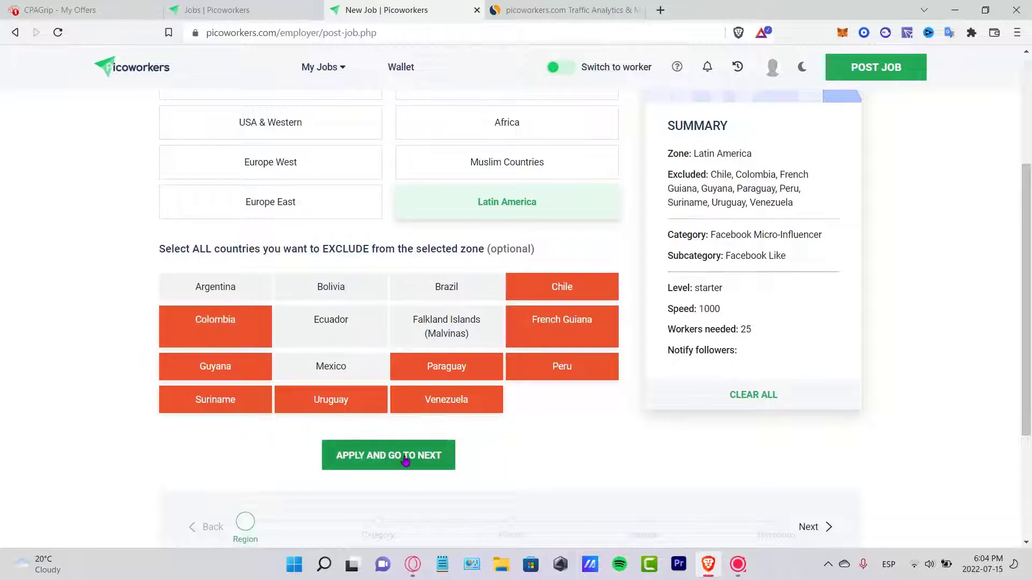
pyautogui.click(405, 457)
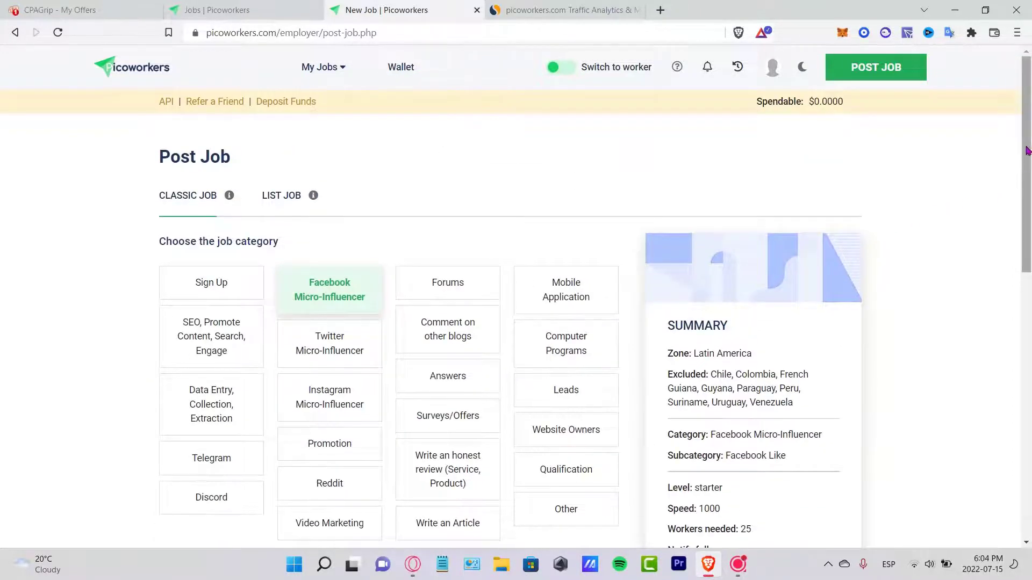
# - Pick category Mobile Application with subcategory Download + Install and continue to job details
pyautogui.scroll(-2, 1028, 150)
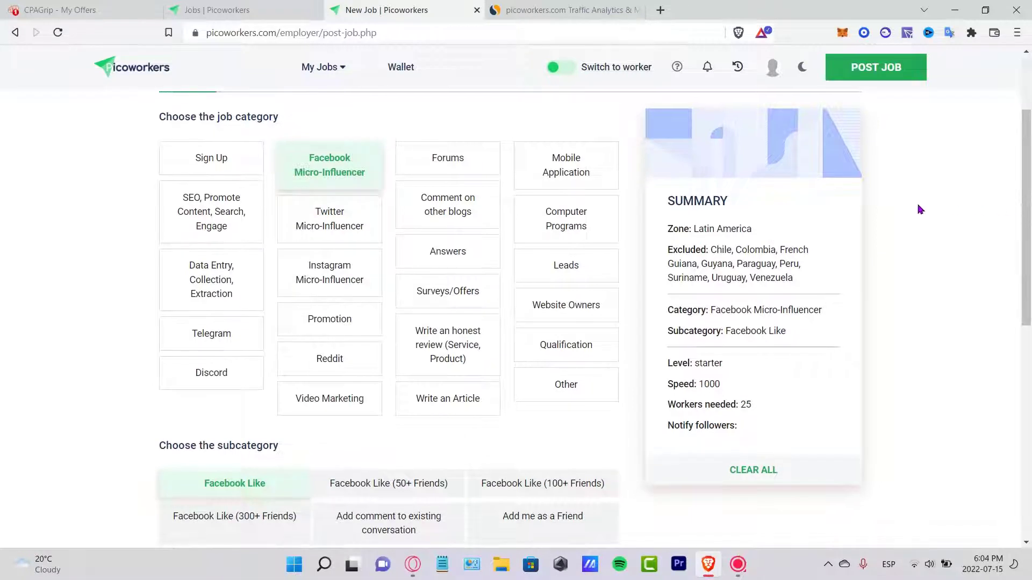
pyautogui.click(553, 164)
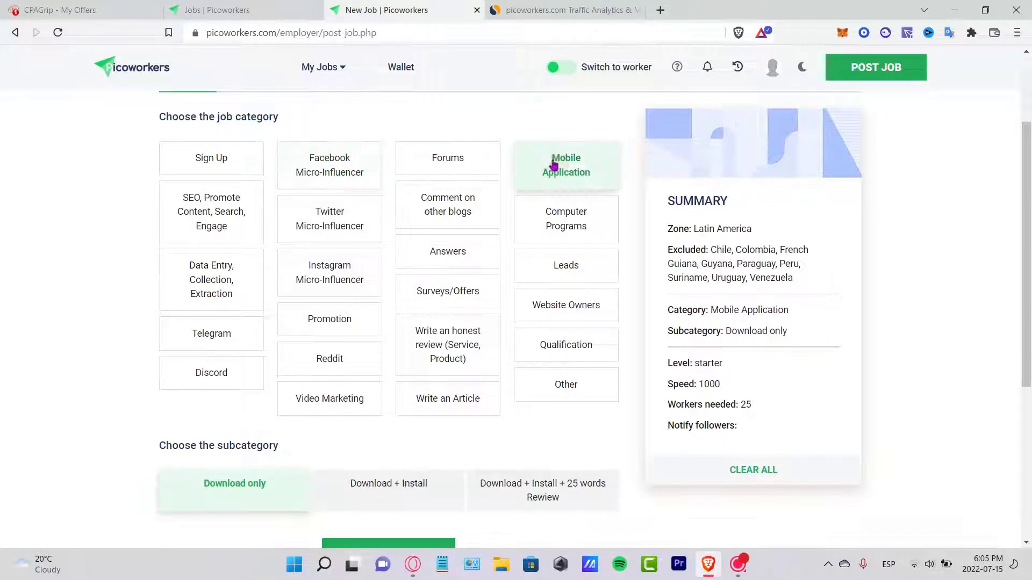
pyautogui.scroll(-1, 1030, 224)
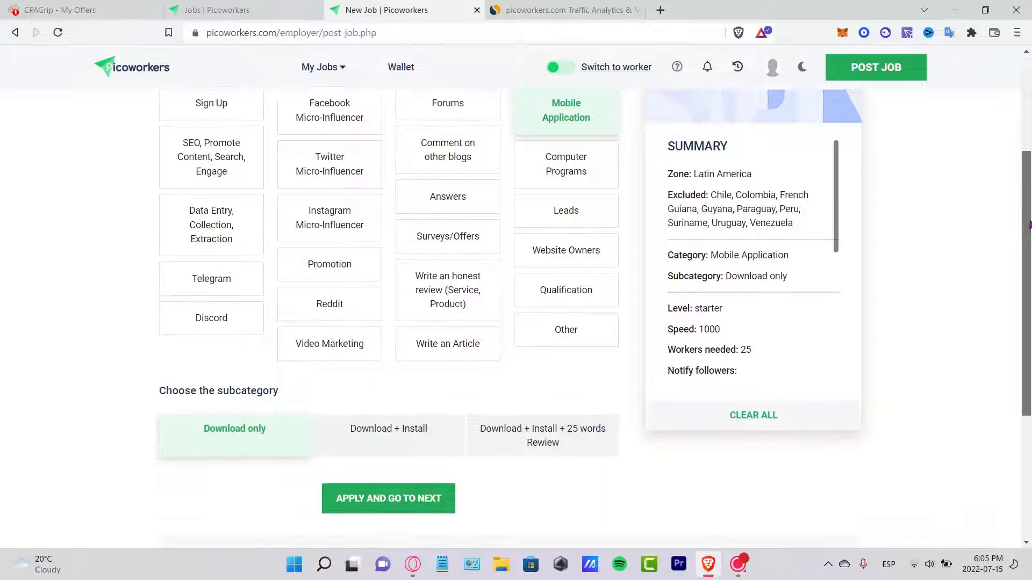
pyautogui.scroll(-1, 1029, 225)
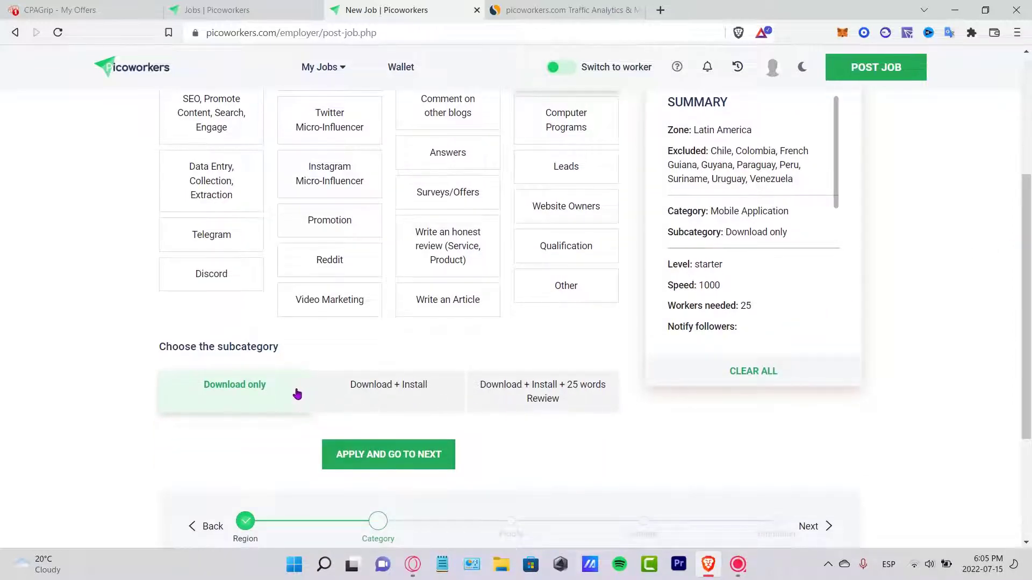
pyautogui.click(387, 393)
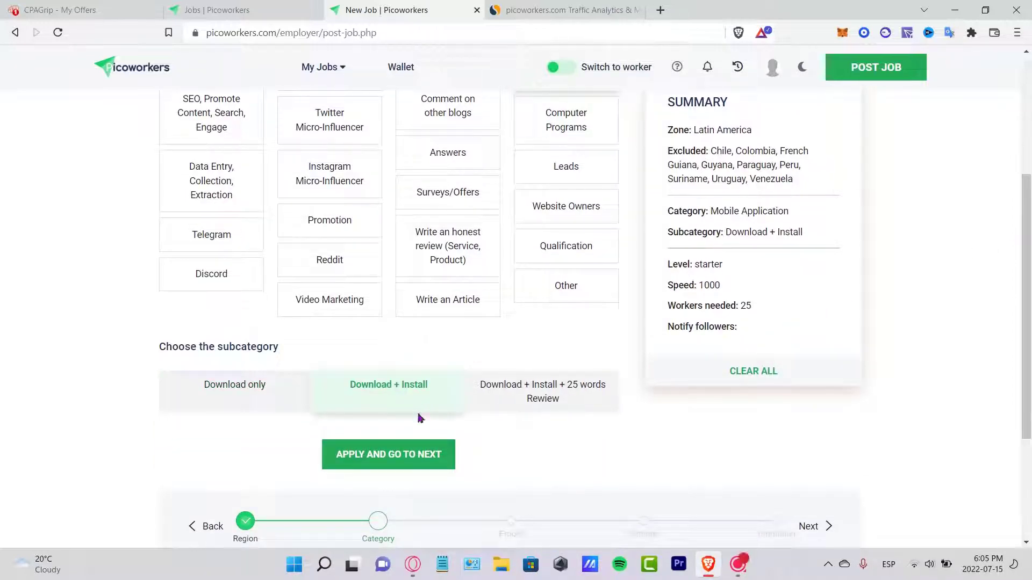
pyautogui.click(421, 455)
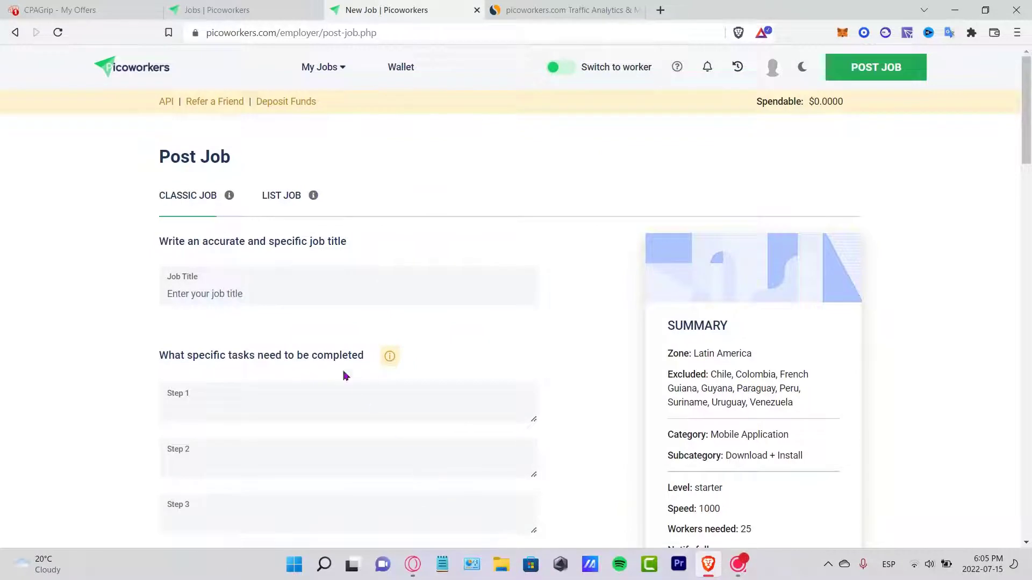
# - Title the job 'Download the App Install & Get Paid ONLY Android' and begin the first task step
pyautogui.click(239, 293)
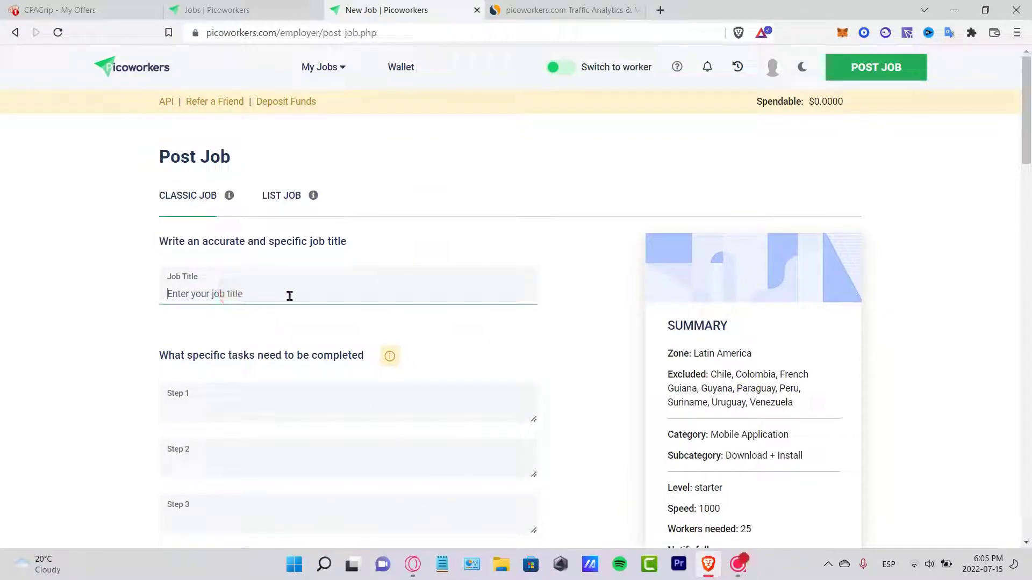
pyautogui.write('Dow')
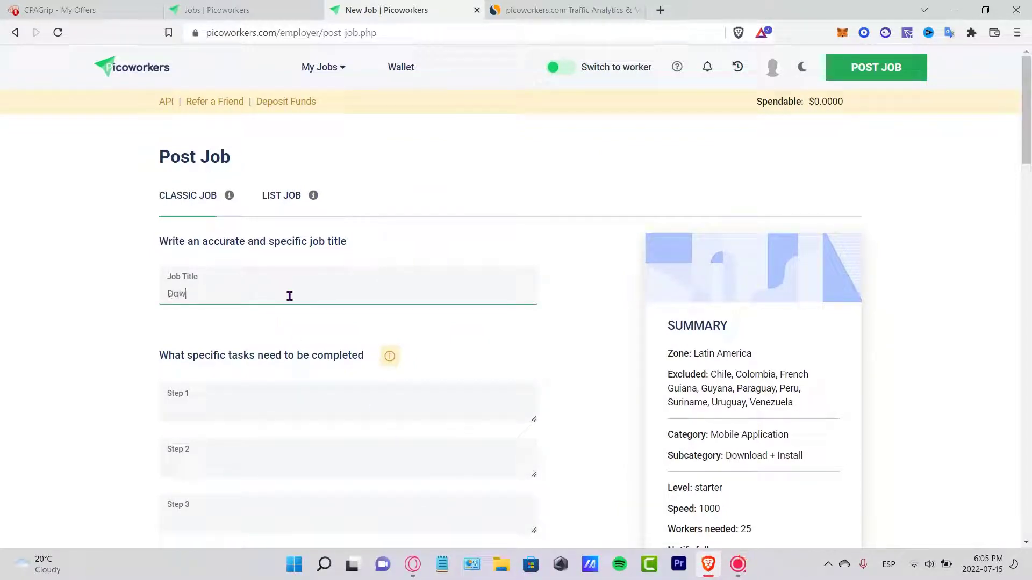
pyautogui.write('nload de')
pyautogui.press('BackSpace')
pyautogui.press('BackSpace')
pyautogui.write('the App Install & Get')
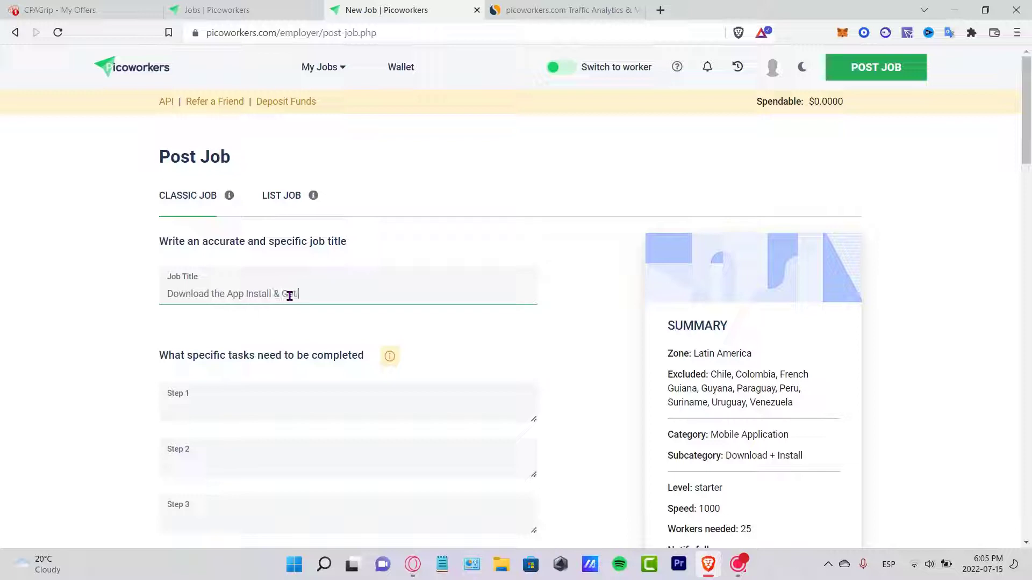
pyautogui.write(' Paid ONLY Android')
pyautogui.scroll(-2, 289, 296)
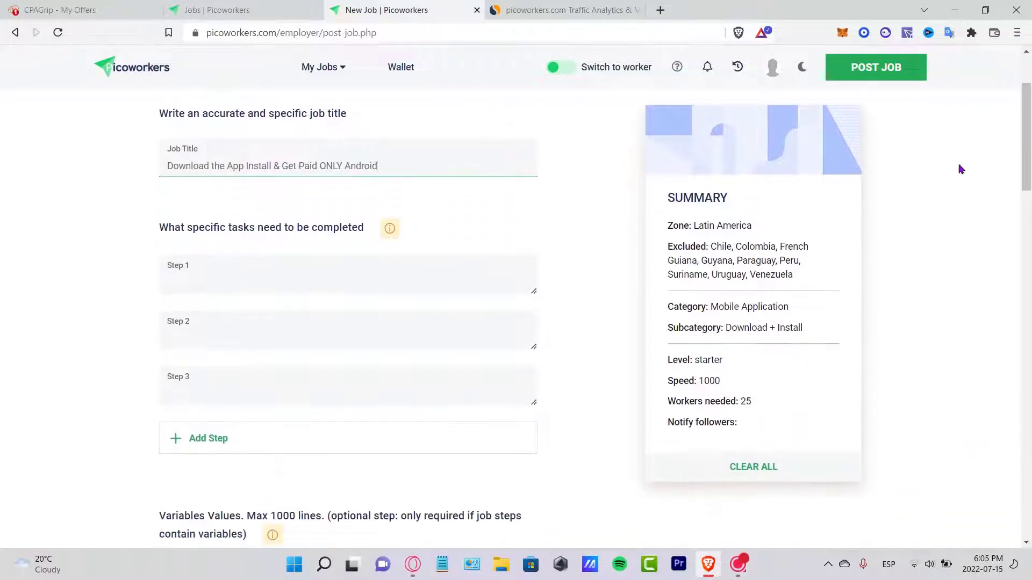
pyautogui.moveTo(284, 241); pyautogui.dragTo(329, 240)
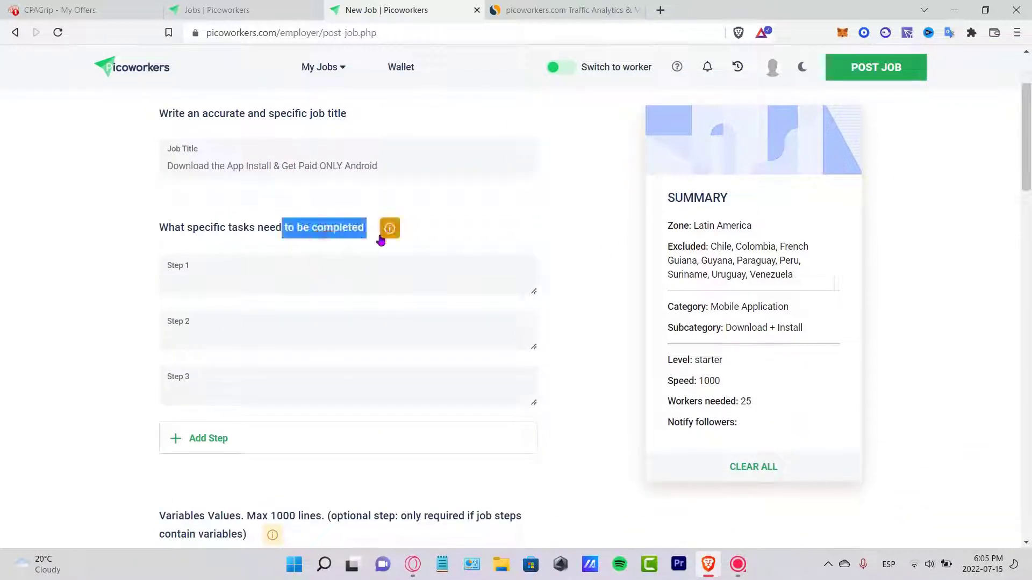
pyautogui.click(345, 272)
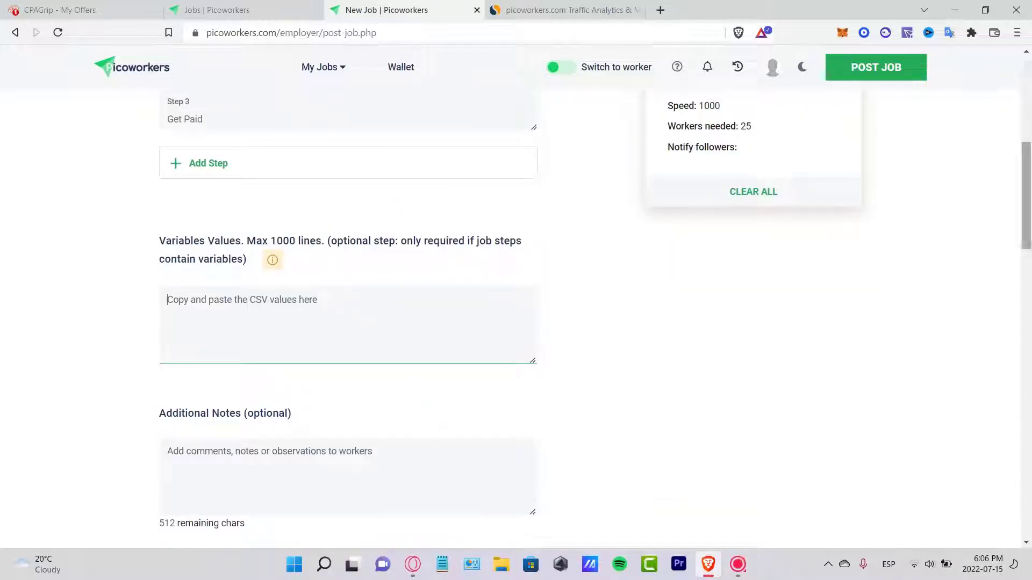
pyautogui.moveTo(1026, 196); pyautogui.dragTo(1025, 278)
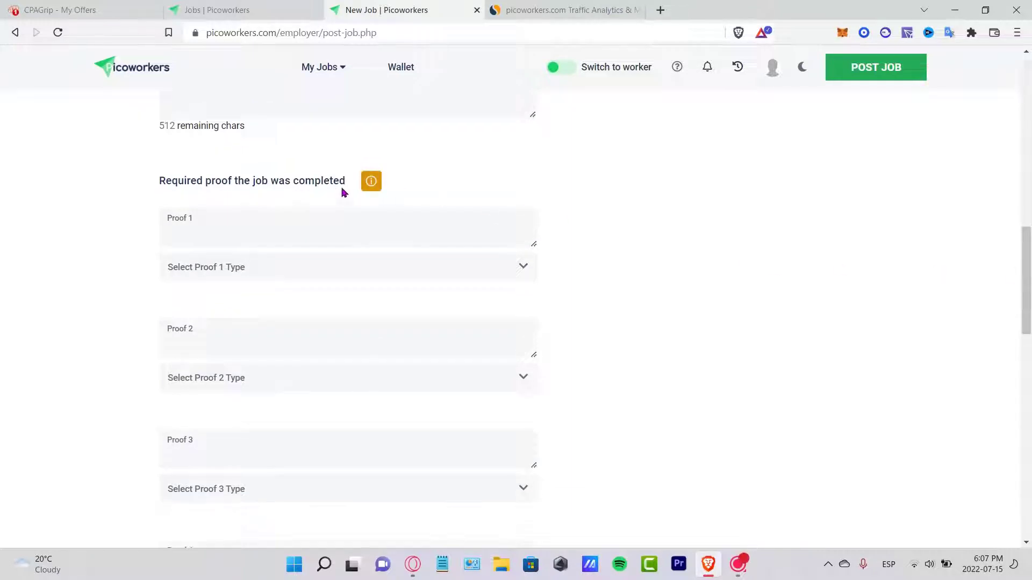
# - Make Proof 1 a Text Proof asking 'What is the name of the app' and continue
pyautogui.click(229, 240)
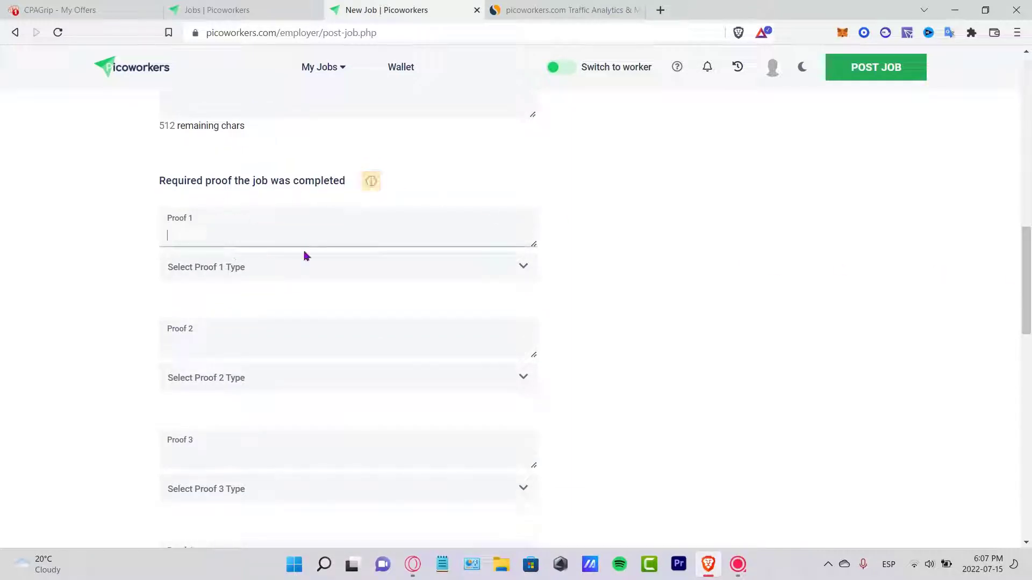
pyautogui.click(302, 242)
pyautogui.click(293, 322)
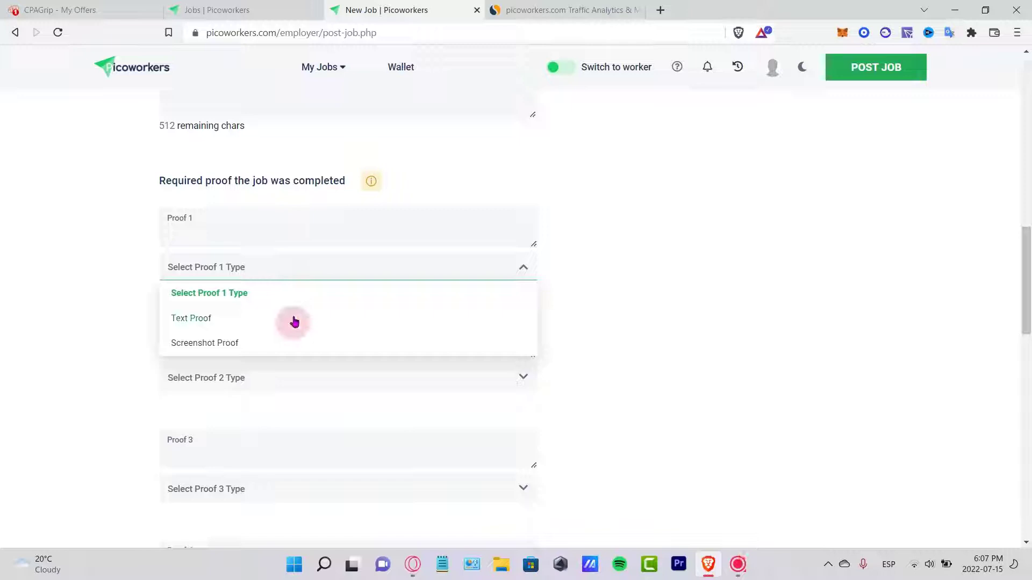
pyautogui.click(252, 232)
pyautogui.write('What is the name of the app')
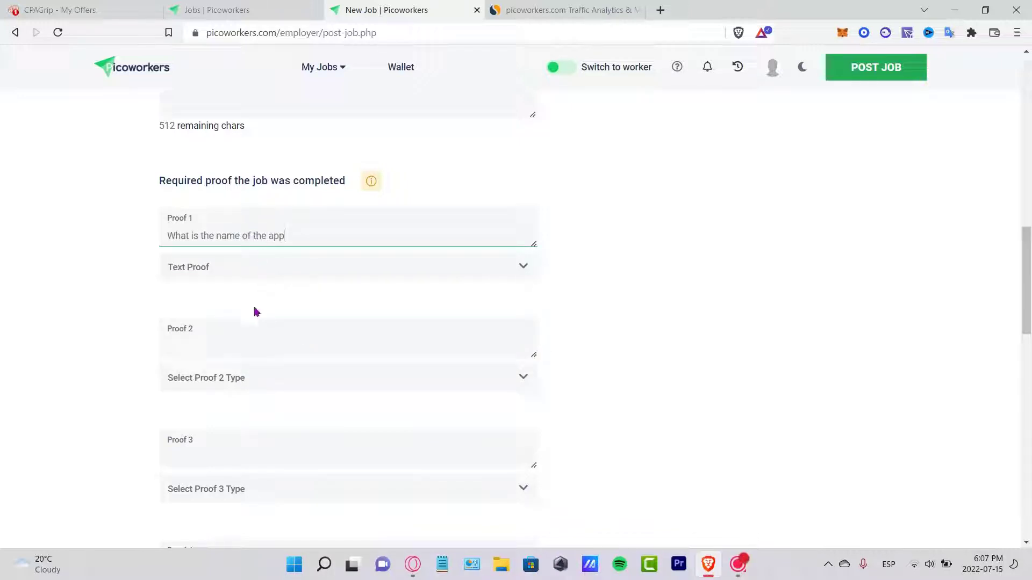
pyautogui.click(240, 336)
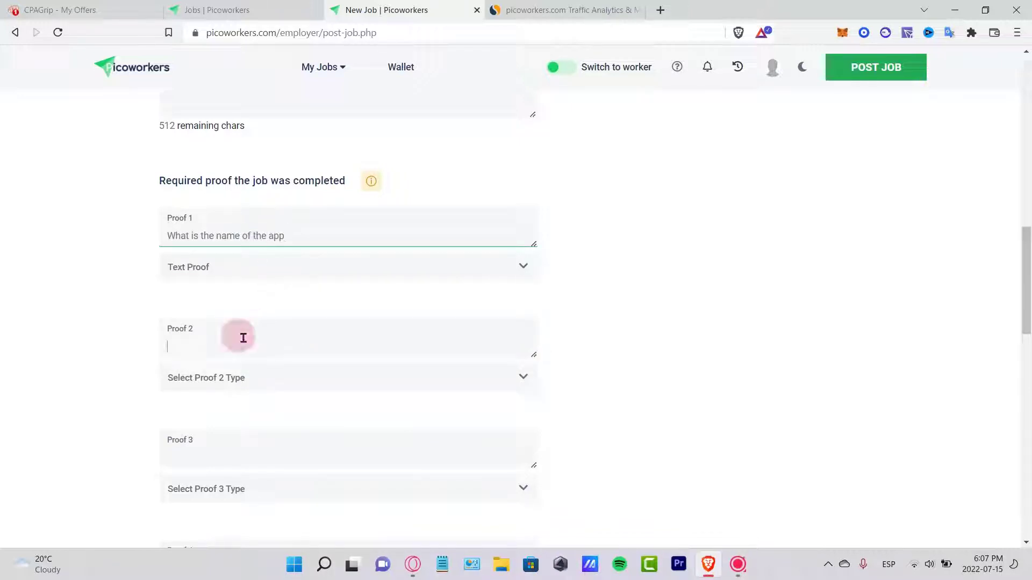
pyautogui.scroll(-8, 301, 419)
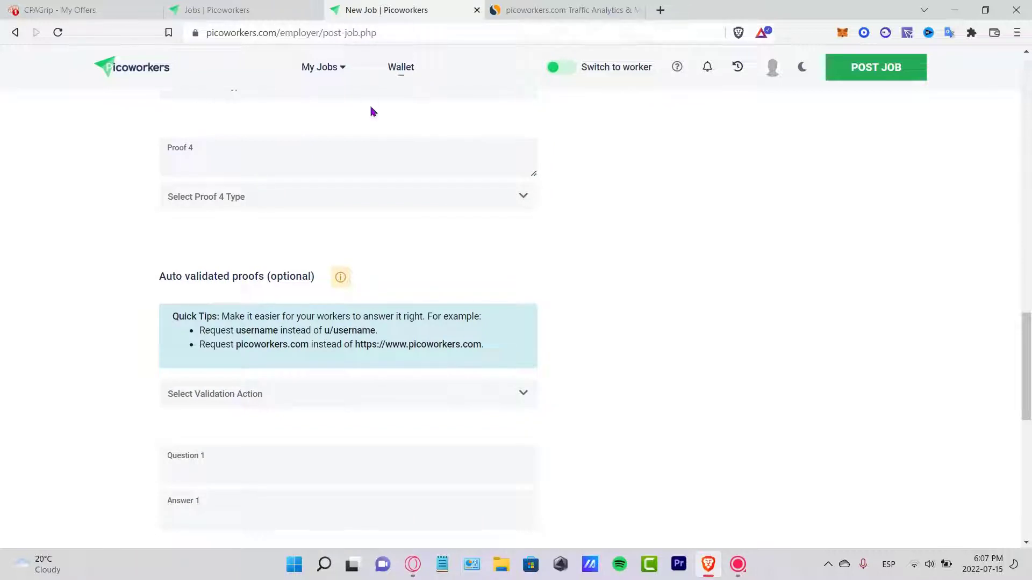
pyautogui.scroll(-4, 364, 184)
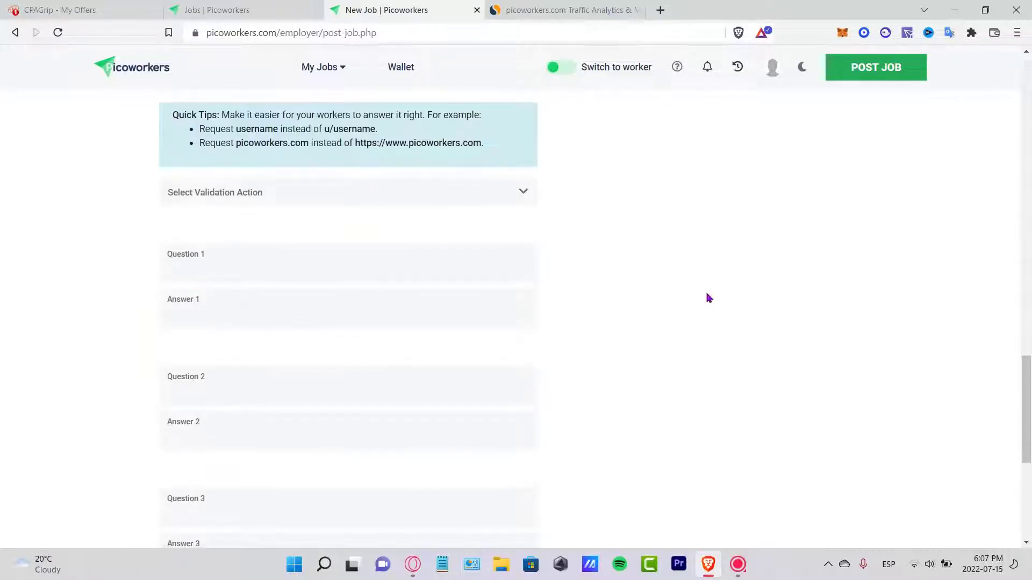
pyautogui.moveTo(1020, 403); pyautogui.dragTo(1003, 450)
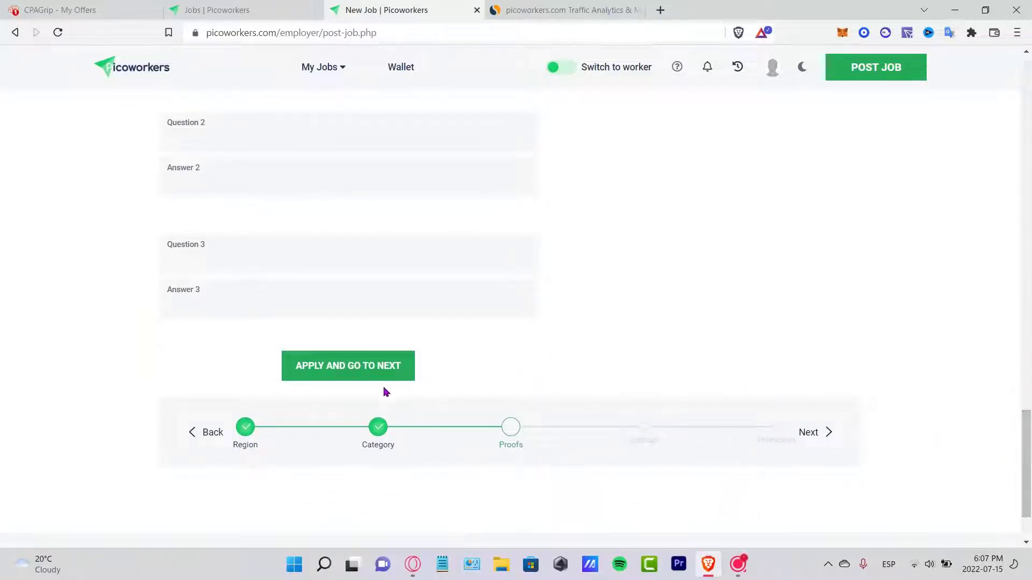
pyautogui.click(327, 369)
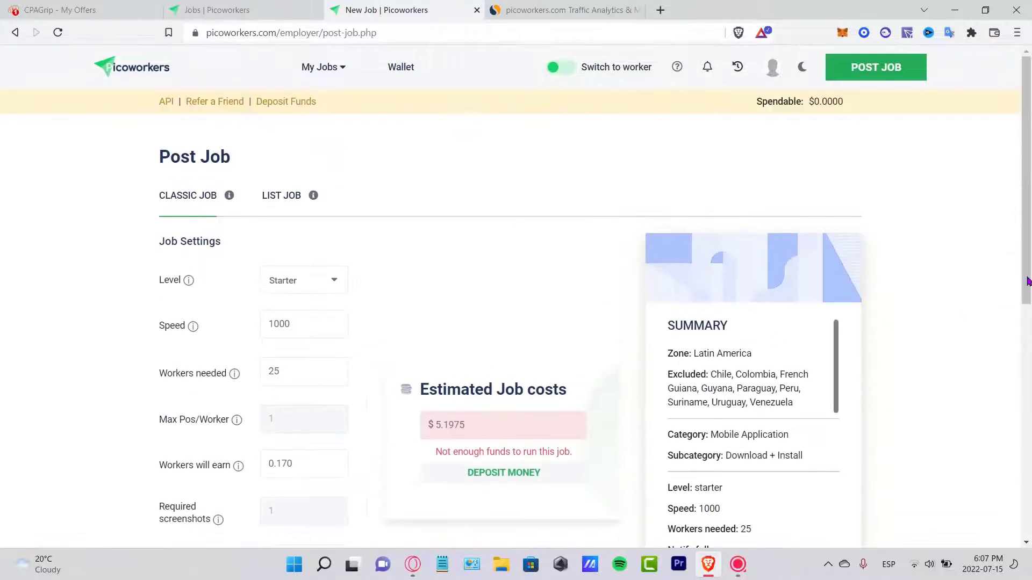
# - Keep the job level at Starter in the Job Settings form
pyautogui.scroll(-10, 116, 368)
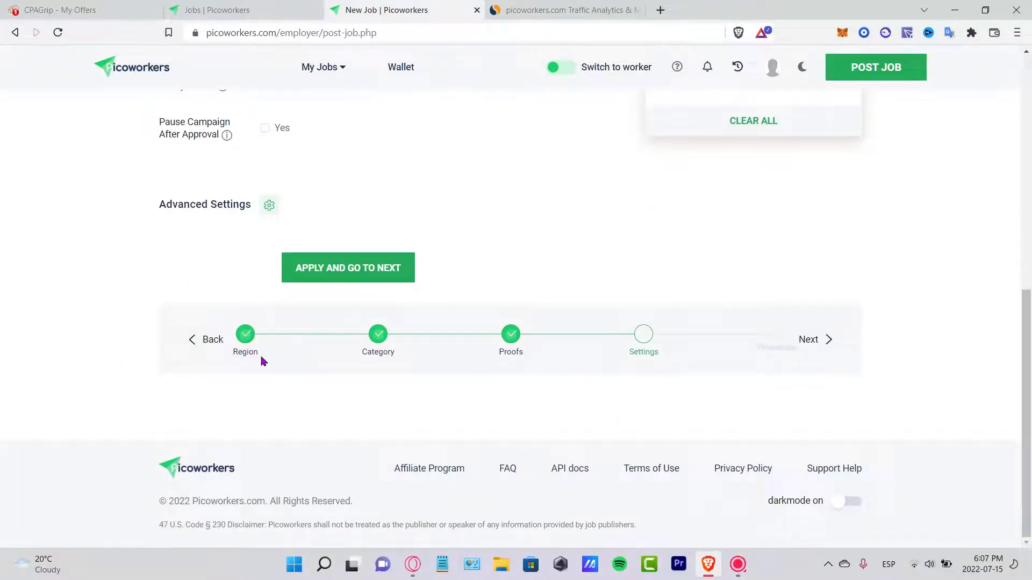
pyautogui.click(258, 352)
pyautogui.scroll(-2, 778, 188)
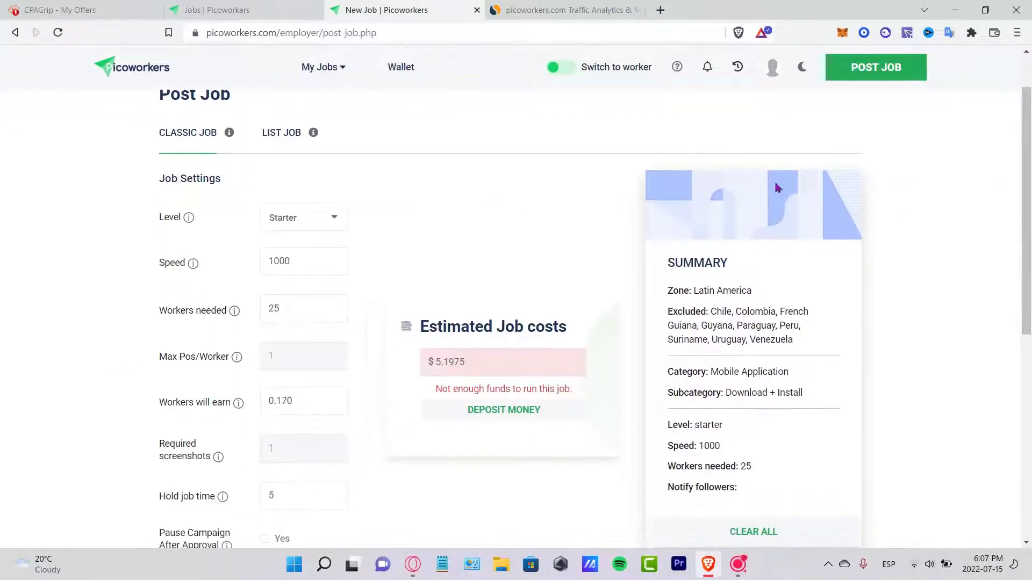
pyautogui.click(301, 229)
pyautogui.click(310, 285)
pyautogui.click(315, 269)
# - Change Workers needed to 250, then return to the CPAGrip Banco Pan offer
pyautogui.click(304, 310)
pyautogui.click(296, 307)
pyautogui.doubleClick(279, 307)
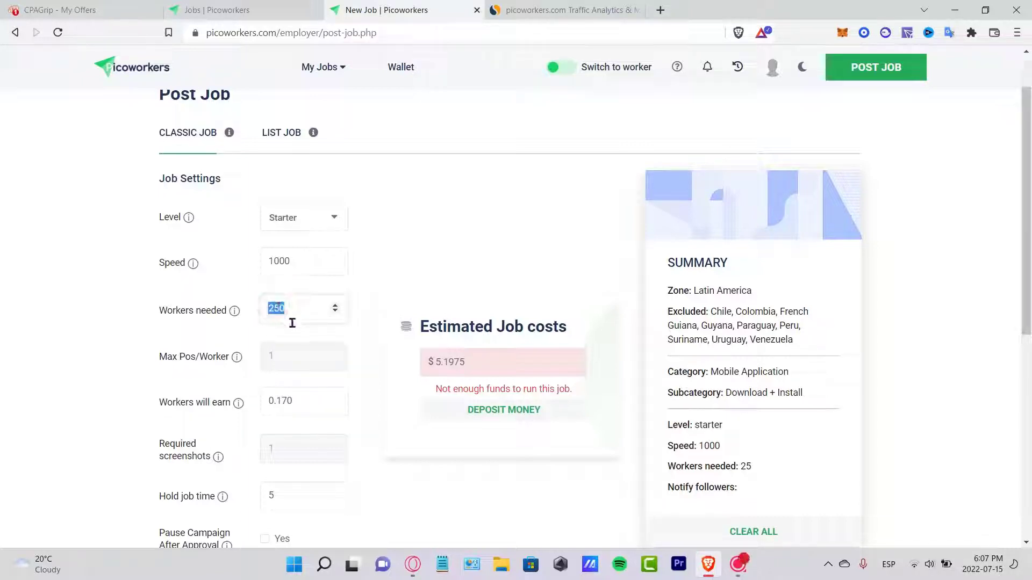
pyautogui.click(313, 340)
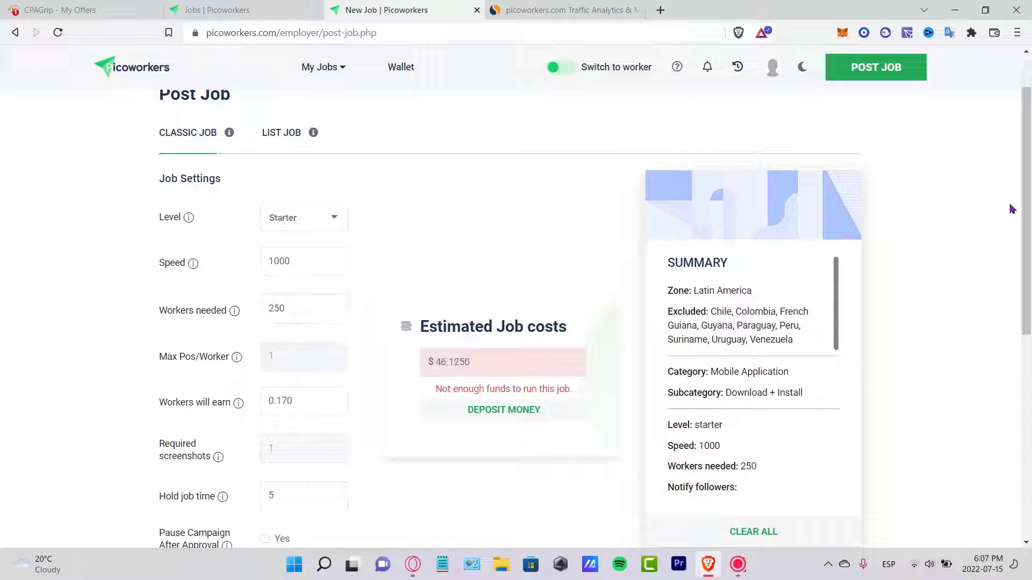
pyautogui.scroll(-2, 334, 279)
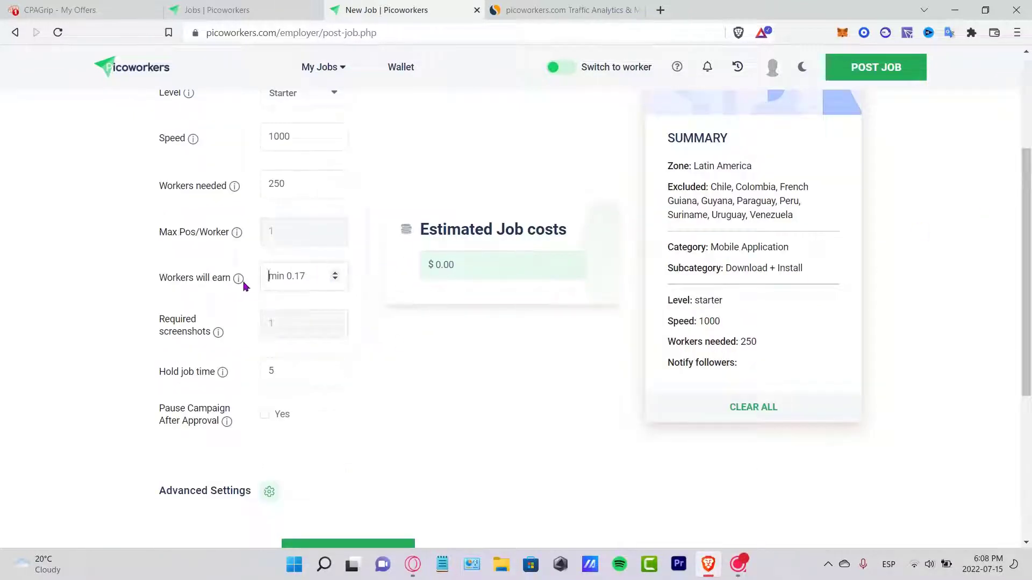
pyautogui.moveTo(242, 285)
pyautogui.click(87, 6)
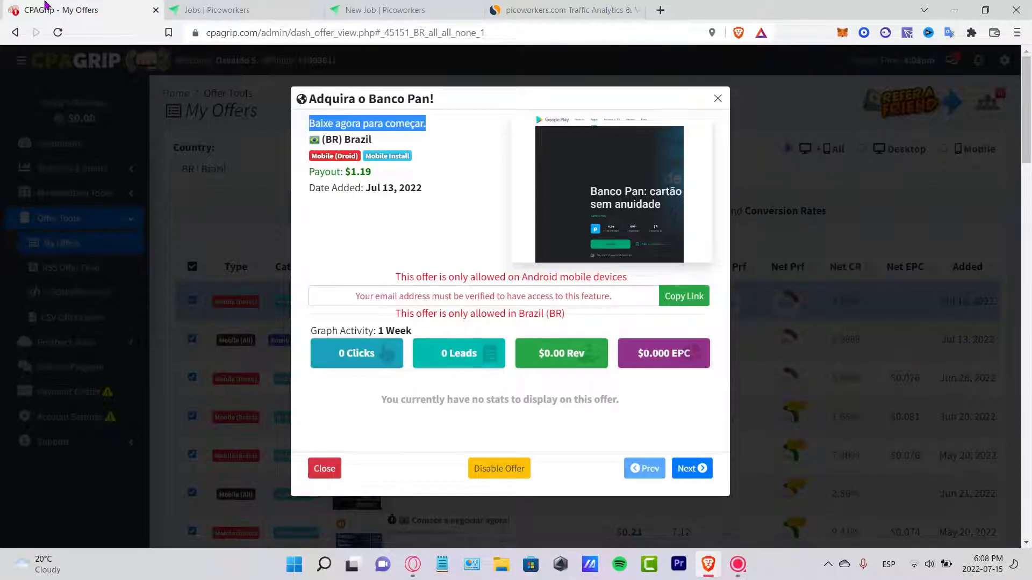
pyautogui.moveTo(372, 172); pyautogui.dragTo(352, 183)
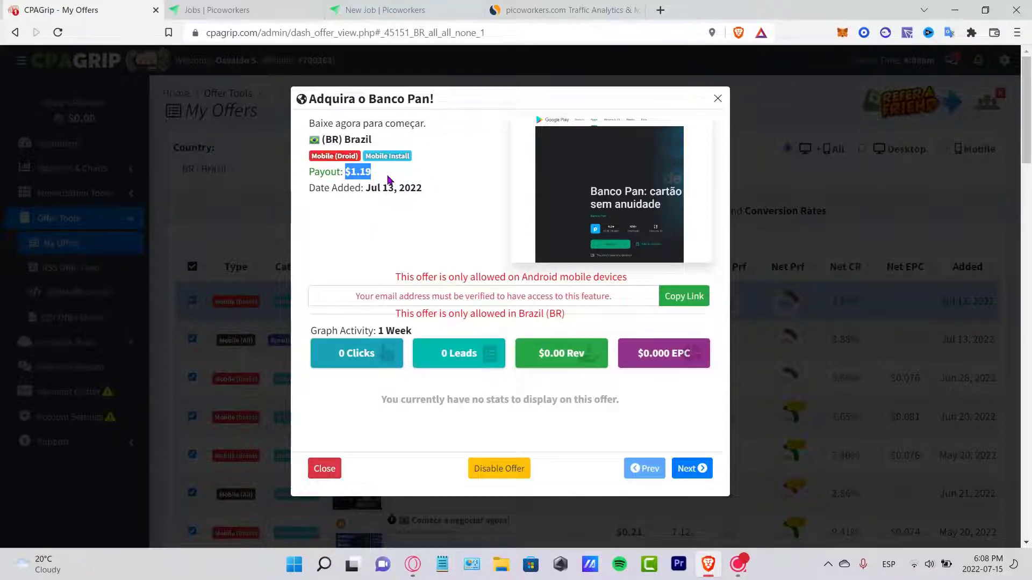
pyautogui.click(410, 170)
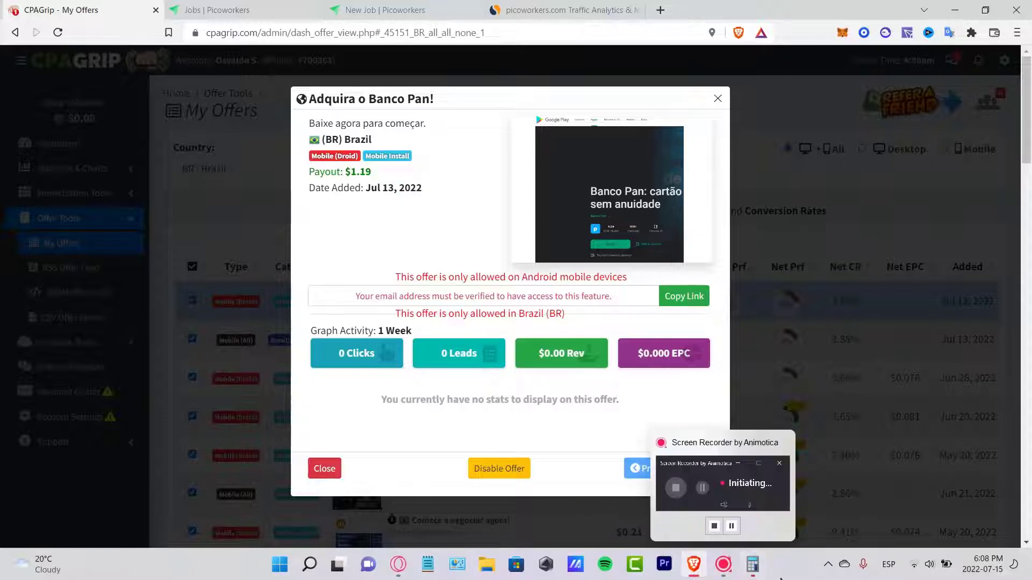
# - In Calculator, compute 200 × 0.2 to get 40
pyautogui.click(752, 564)
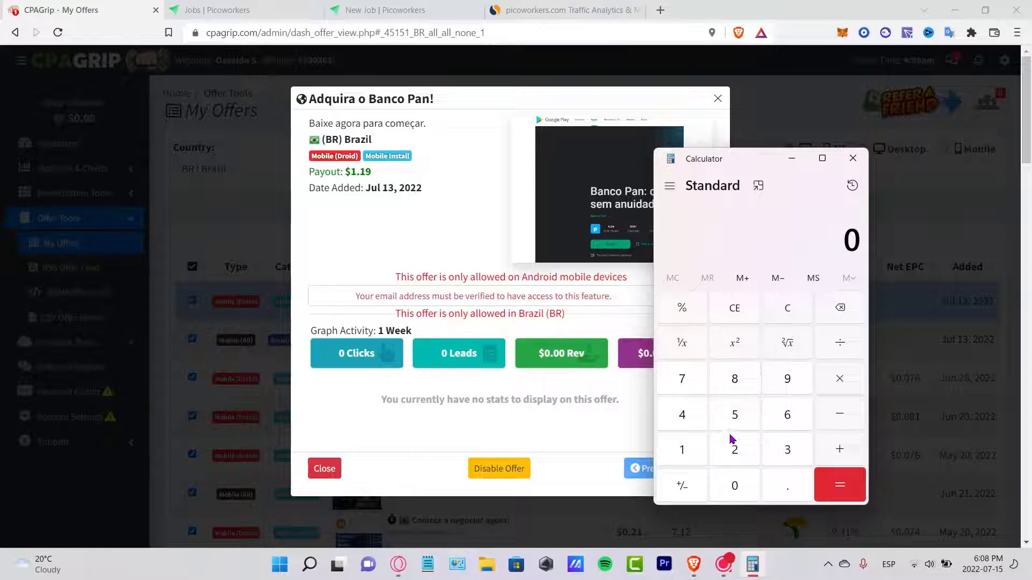
pyautogui.click(747, 454)
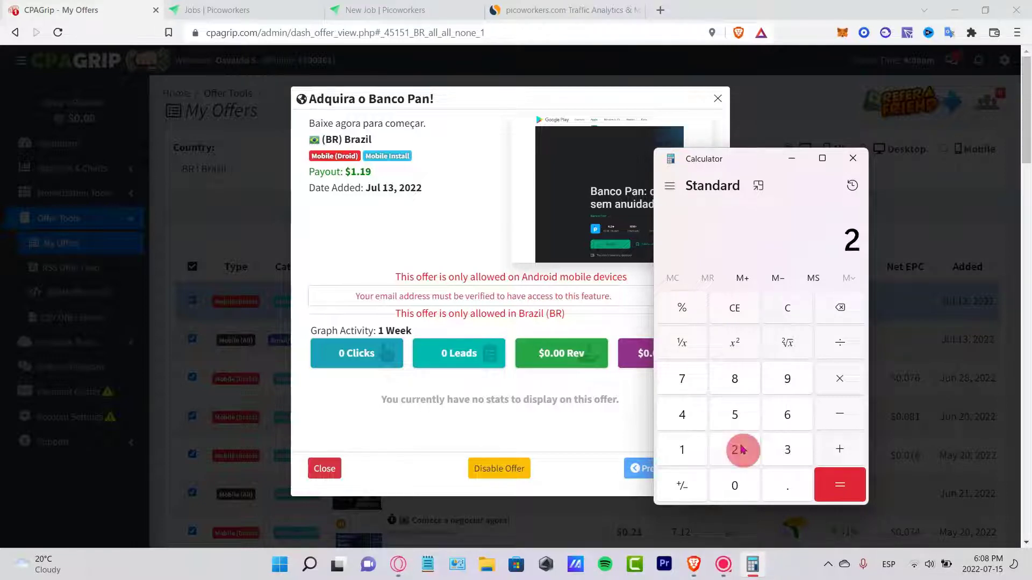
pyautogui.doubleClick(748, 490)
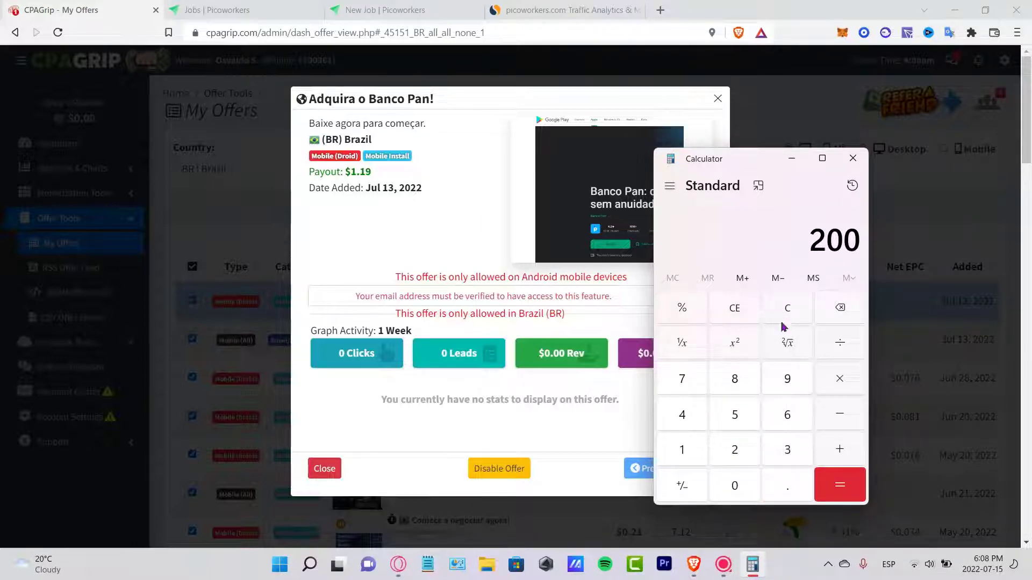
pyautogui.click(842, 380)
pyautogui.click(790, 483)
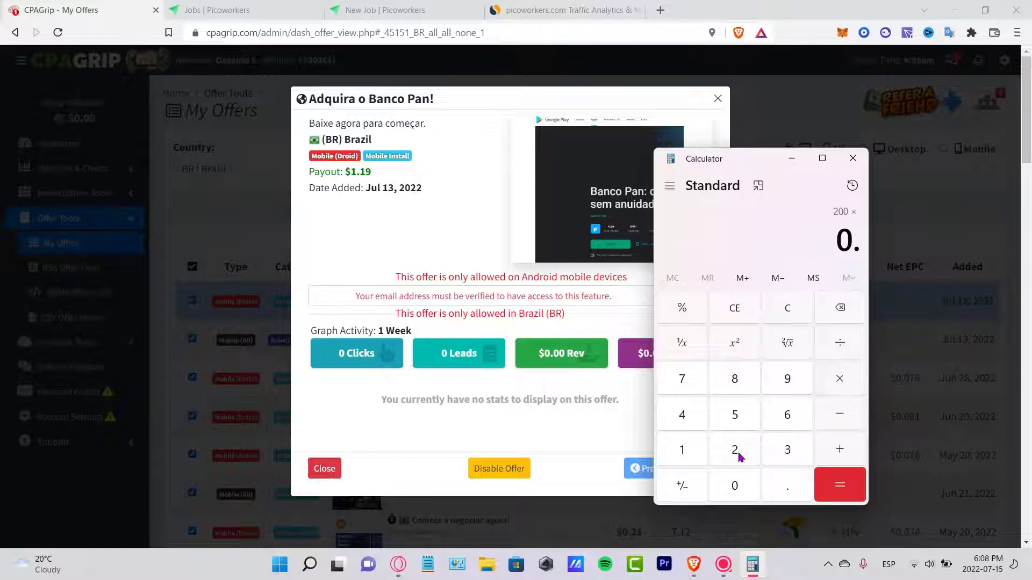
pyautogui.click(736, 452)
pyautogui.click(742, 487)
pyautogui.press('Return')
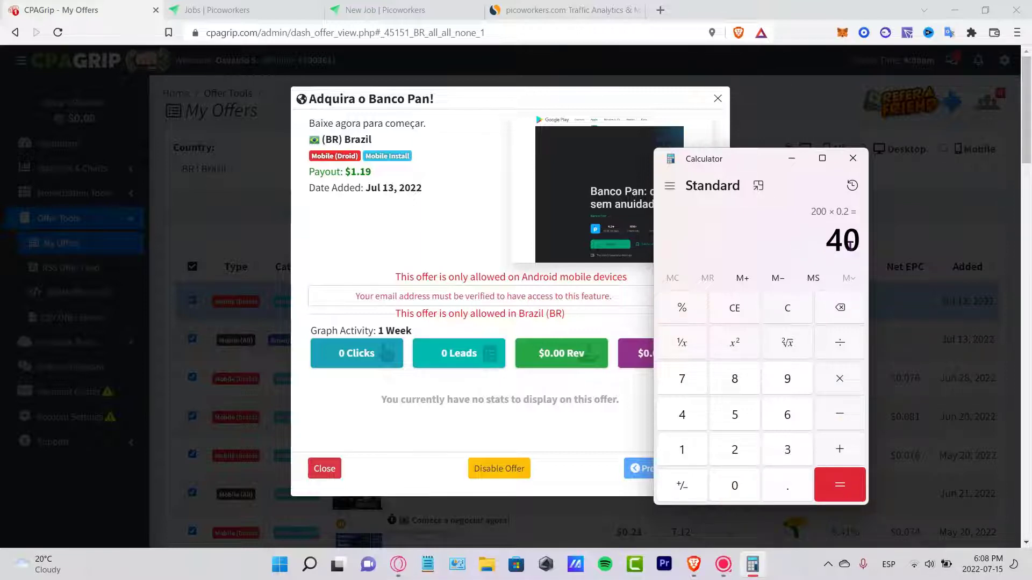
# - Compute the 1.19 payout times 200, giving 238
pyautogui.click(685, 453)
pyautogui.click(795, 485)
pyautogui.click(686, 450)
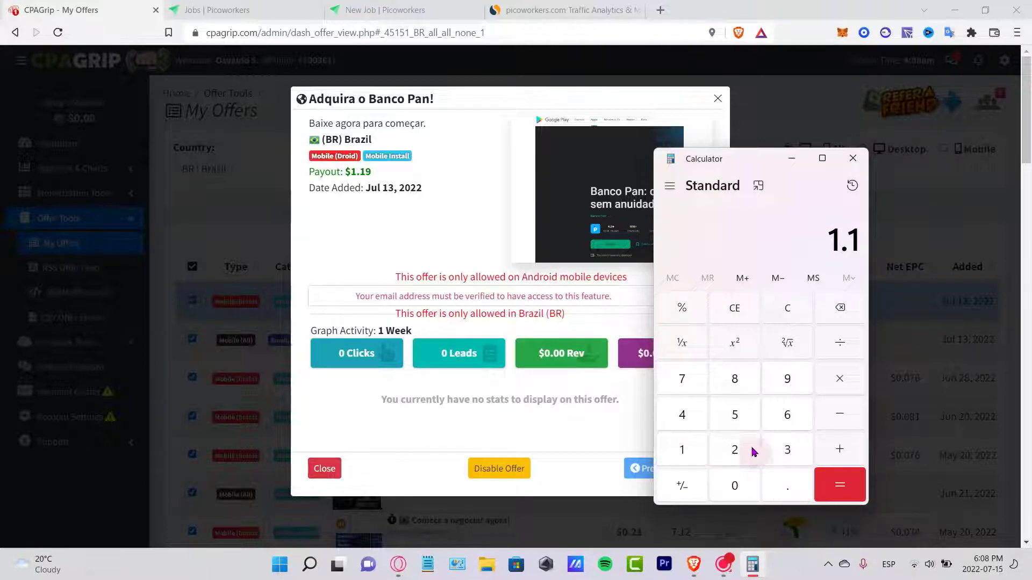
pyautogui.click(788, 388)
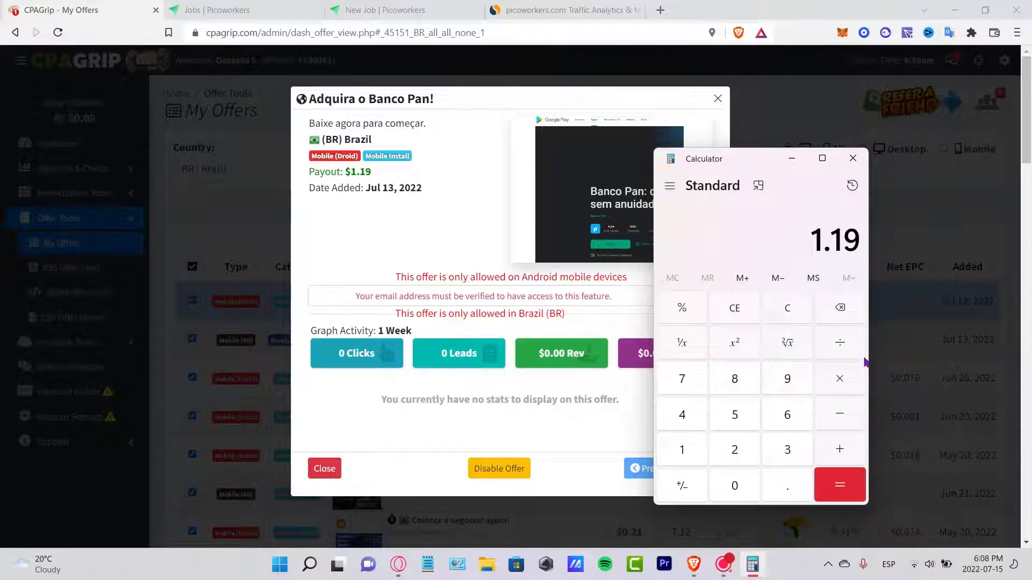
pyautogui.click(844, 379)
pyautogui.click(736, 463)
pyautogui.click(738, 477)
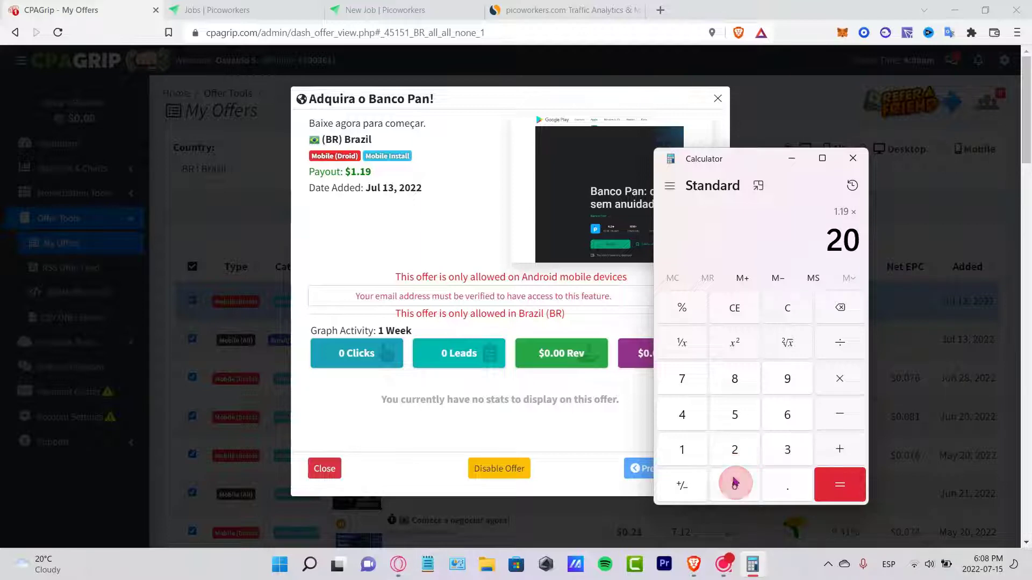
pyautogui.click(736, 481)
pyautogui.click(837, 483)
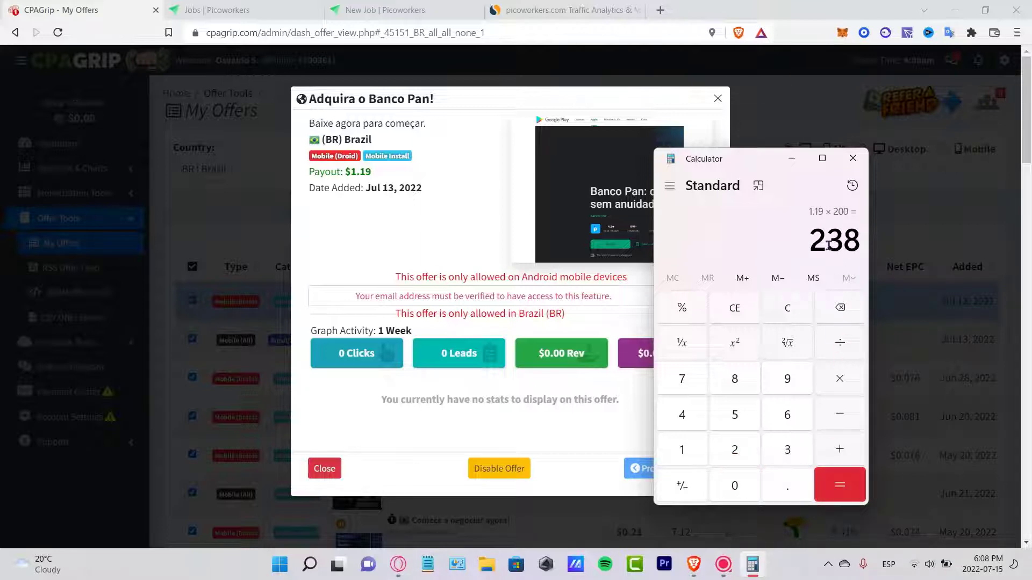
pyautogui.moveTo(802, 242); pyautogui.dragTo(858, 249)
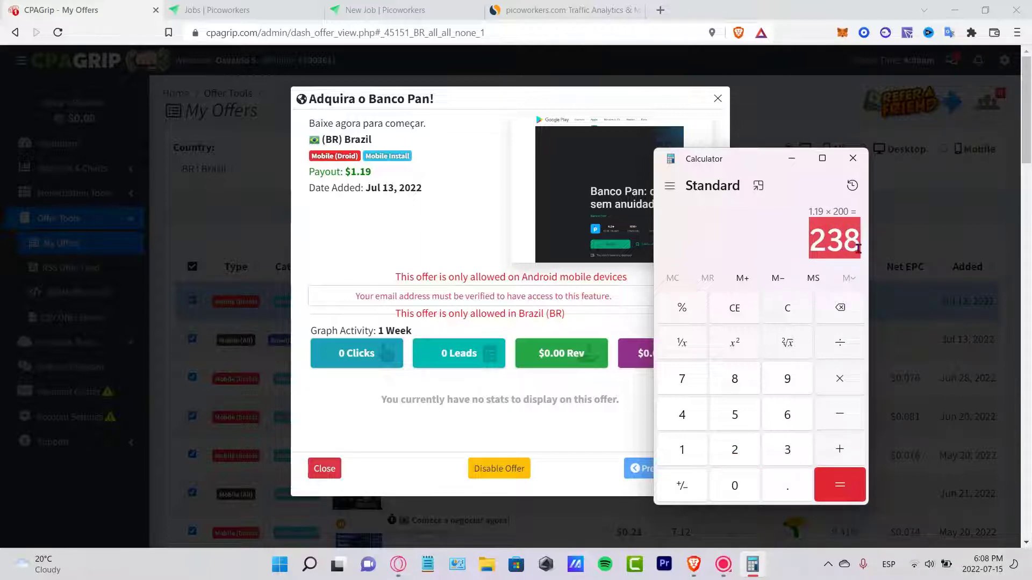
# - Subtract 40 from 238 and select the 198 result
pyautogui.click(841, 418)
pyautogui.click(683, 417)
pyautogui.click(736, 486)
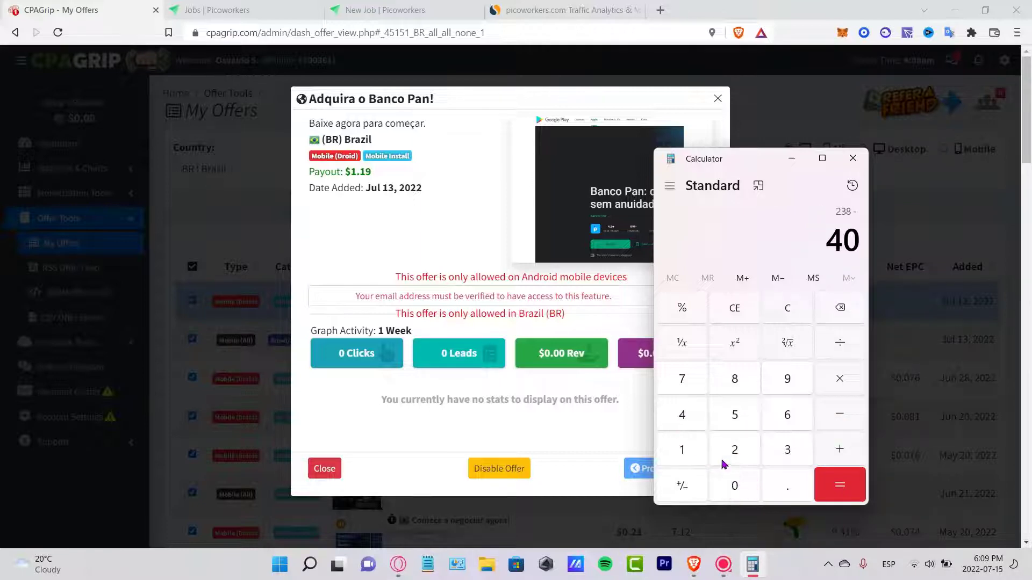
pyautogui.click(840, 485)
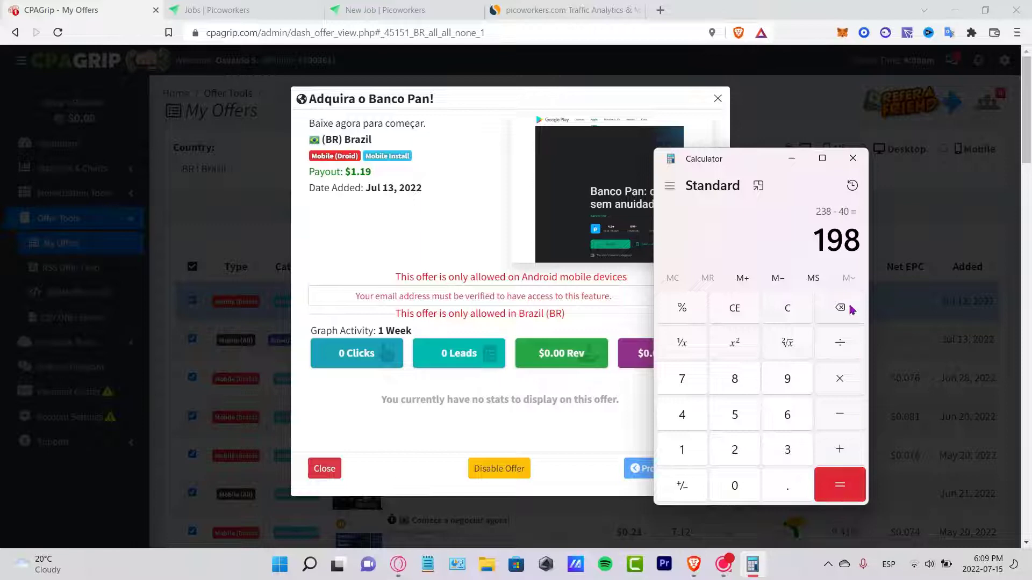
pyautogui.moveTo(815, 250); pyautogui.dragTo(860, 245)
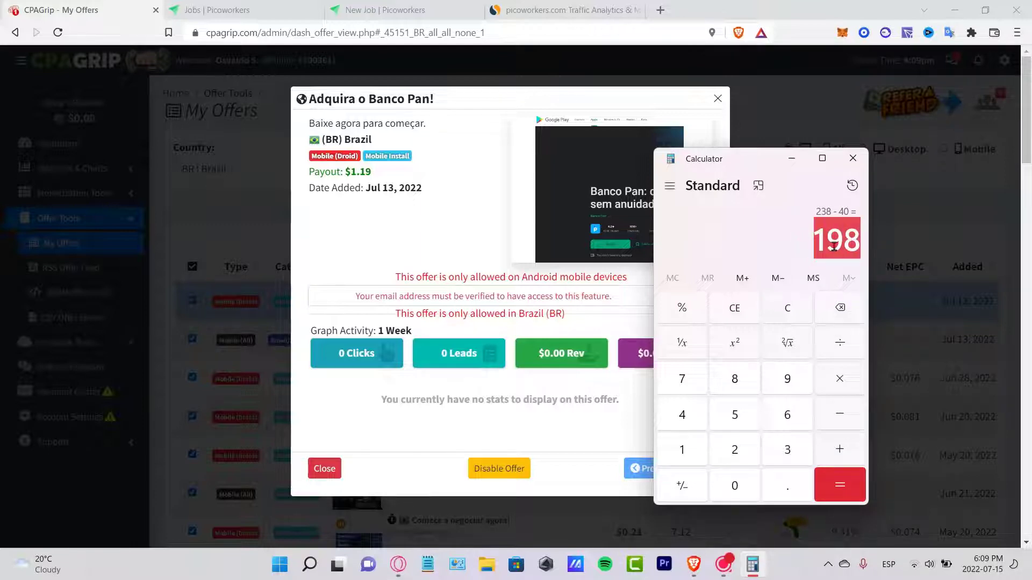
pyautogui.click(817, 247)
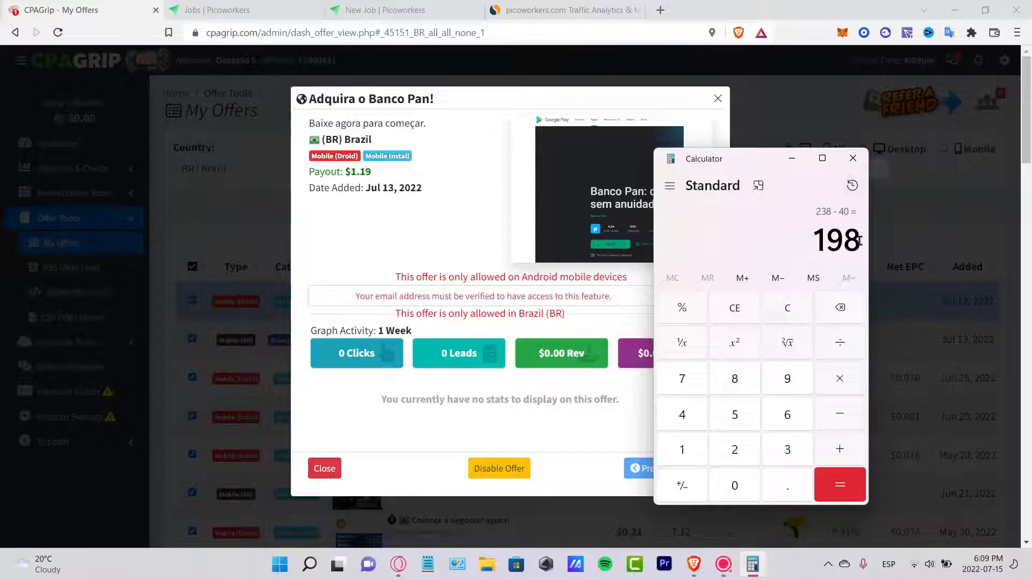
pyautogui.doubleClick(818, 245)
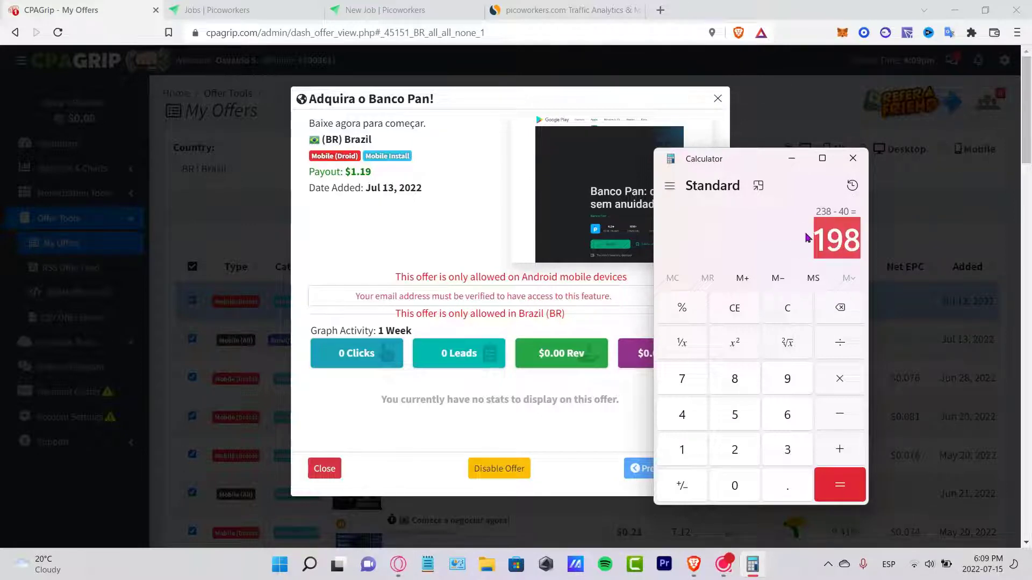
# - Set Workers will earn to 0.200 per worker on the new job form
pyautogui.click(237, 10)
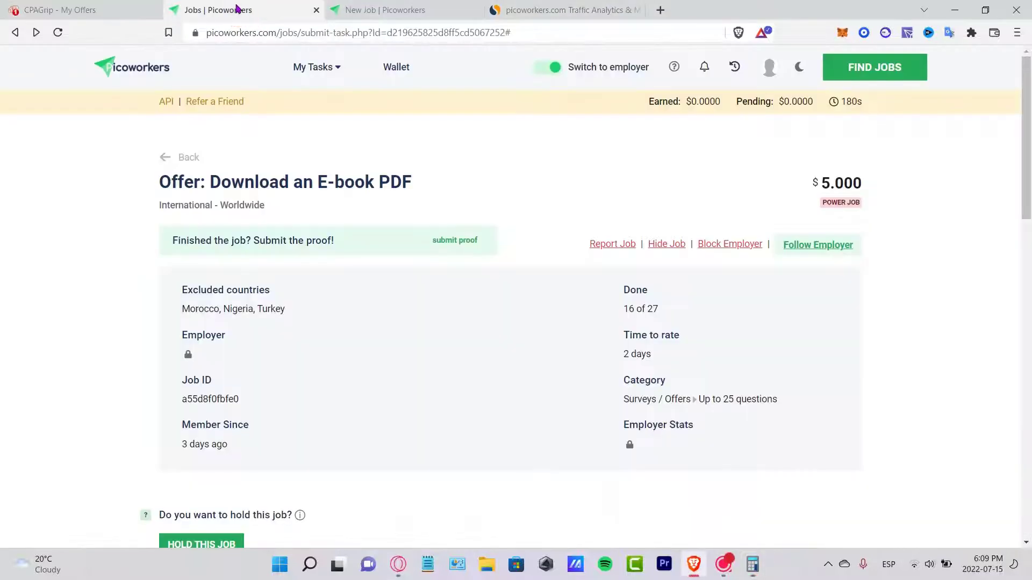
pyautogui.click(387, 12)
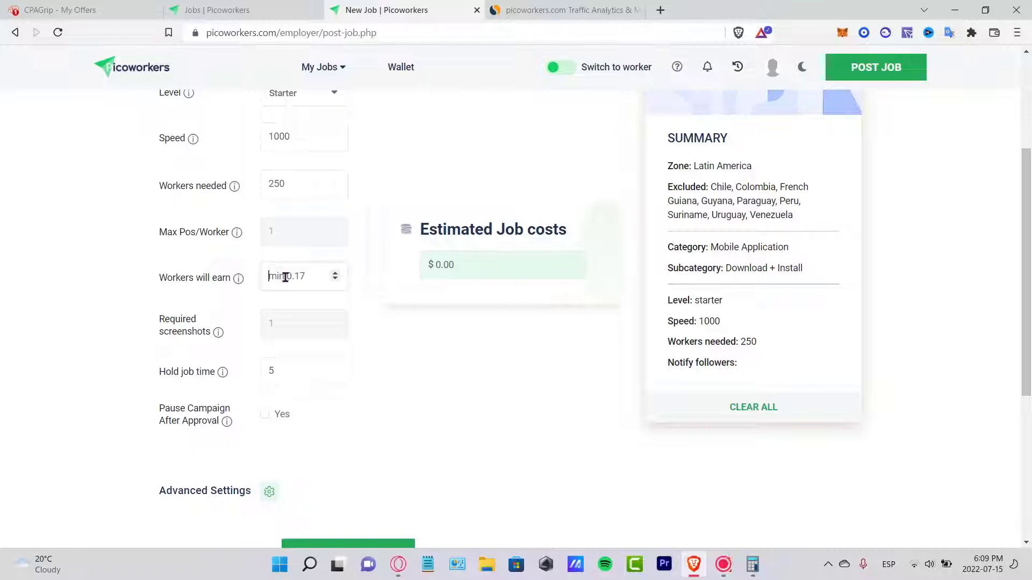
pyautogui.write('0')
pyautogui.write('.2')
pyautogui.click(371, 309)
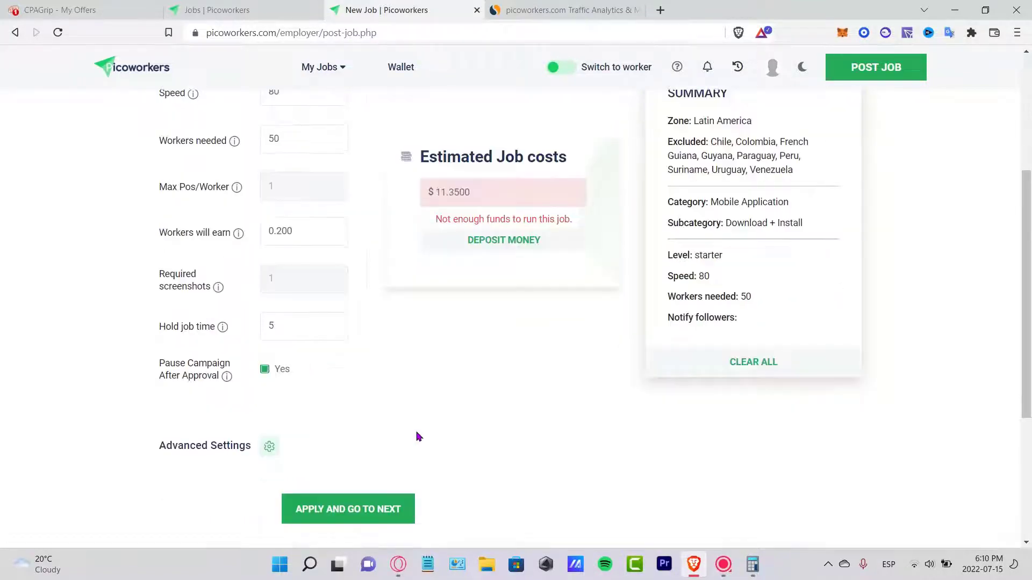
# - Apply the job settings, dismiss the not-enough-funds notice, and go to Deposit Money
pyautogui.scroll(-3, 324, 263)
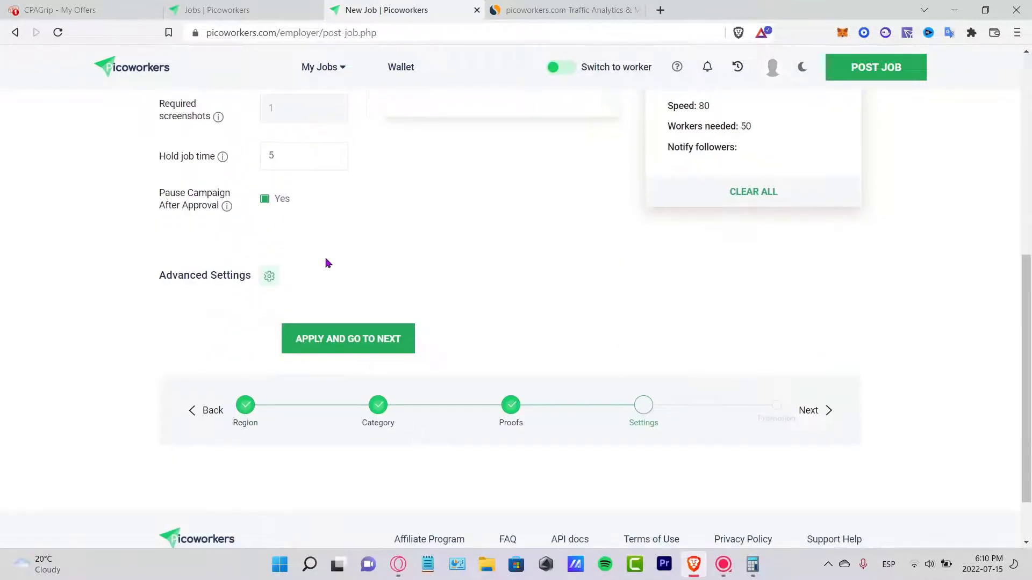
pyautogui.click(369, 339)
pyautogui.click(992, 132)
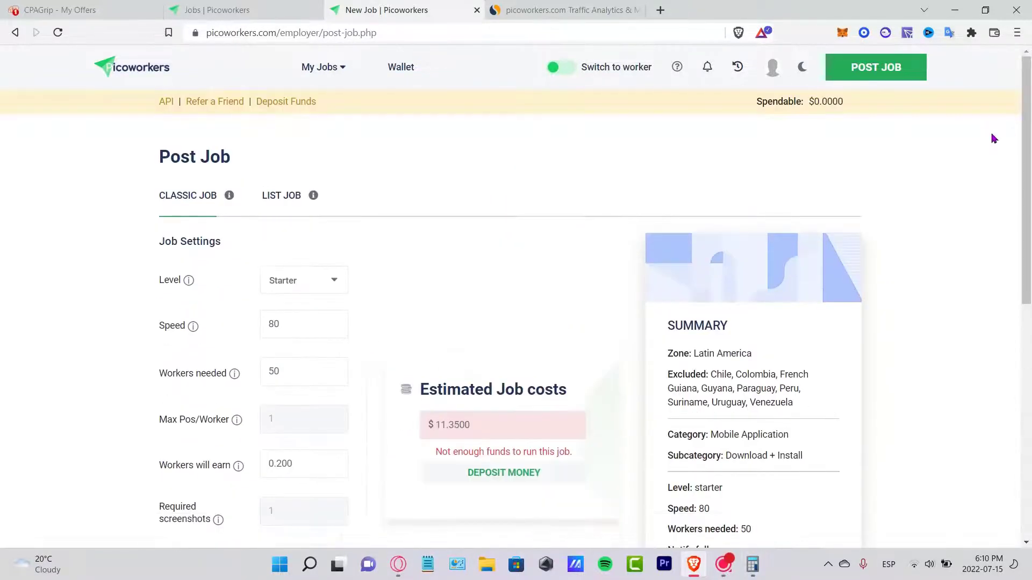
pyautogui.scroll(-3, 885, 244)
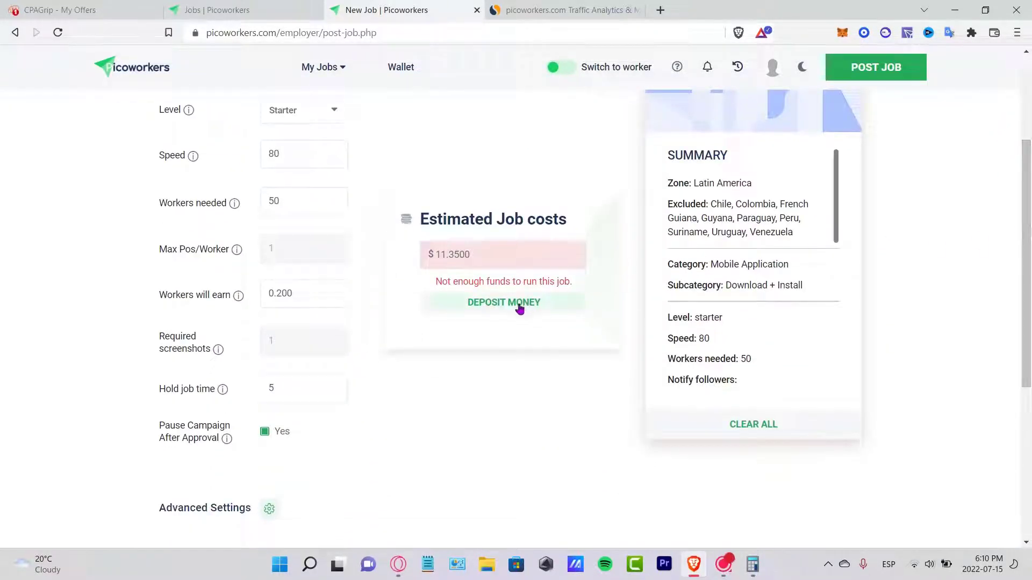
pyautogui.click(518, 304)
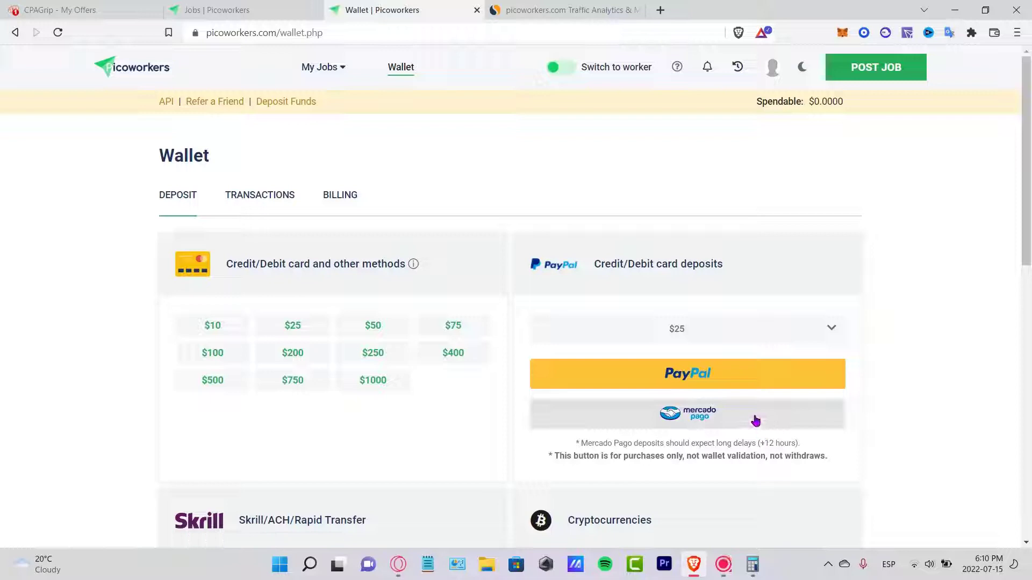
# - Choose a $10 PayPal deposit amount on the Wallet page
pyautogui.click(253, 11)
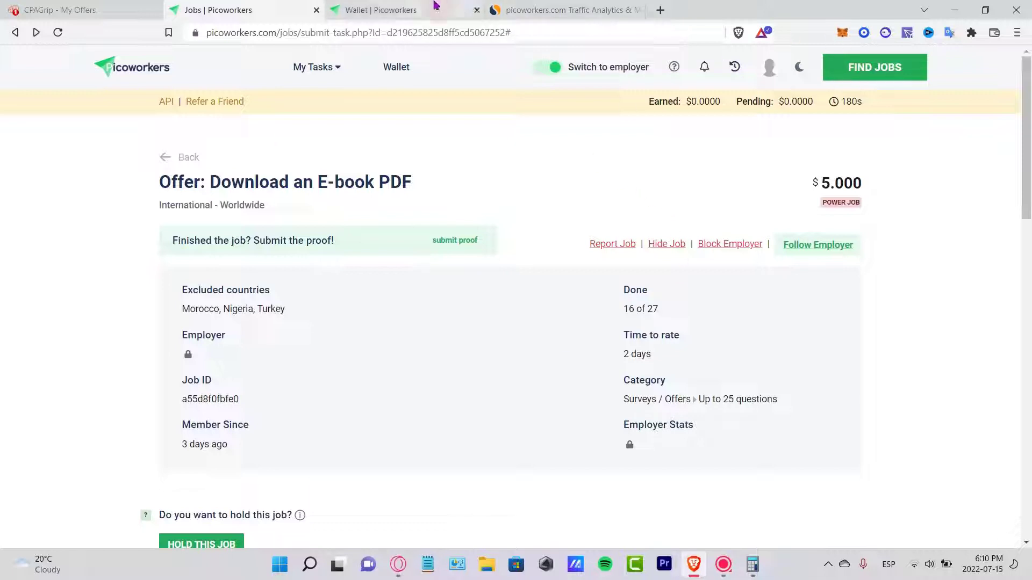
pyautogui.hotkey('ctrl', 'Tab')
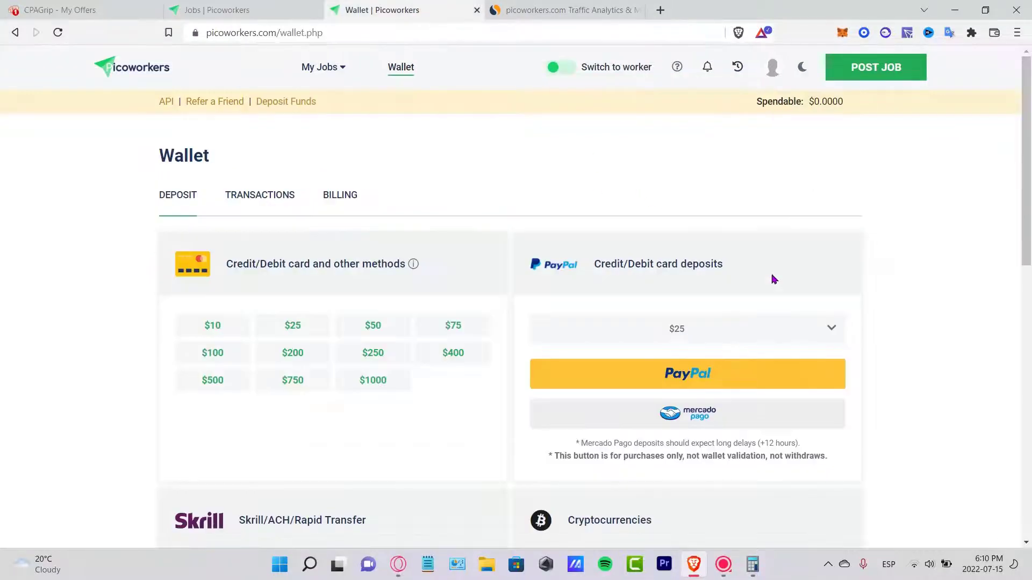
pyautogui.click(804, 330)
pyautogui.click(763, 387)
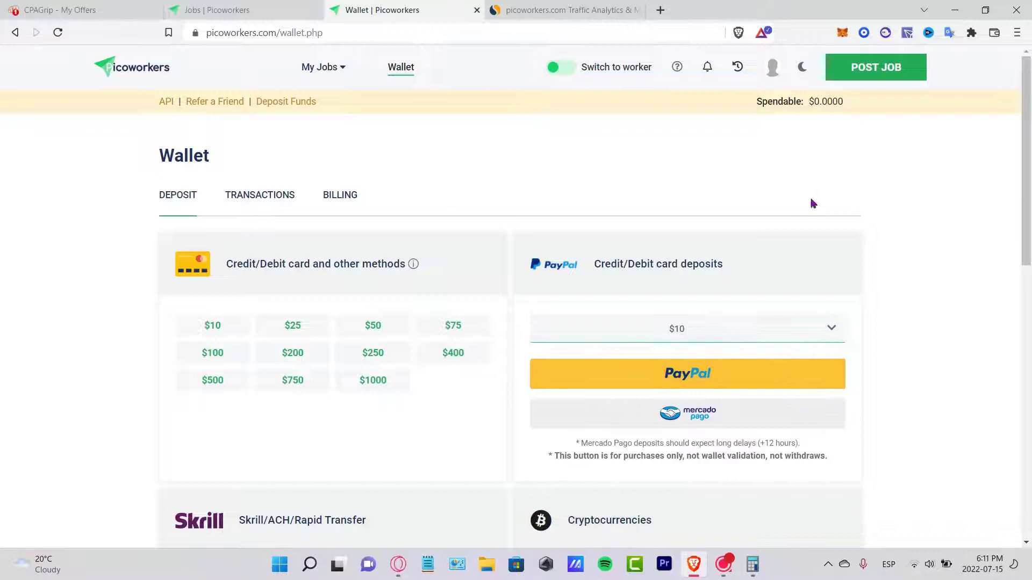
# - Leave the amount at $10 and switch to Similarweb's picoworkers.com traffic analysis
pyautogui.click(831, 329)
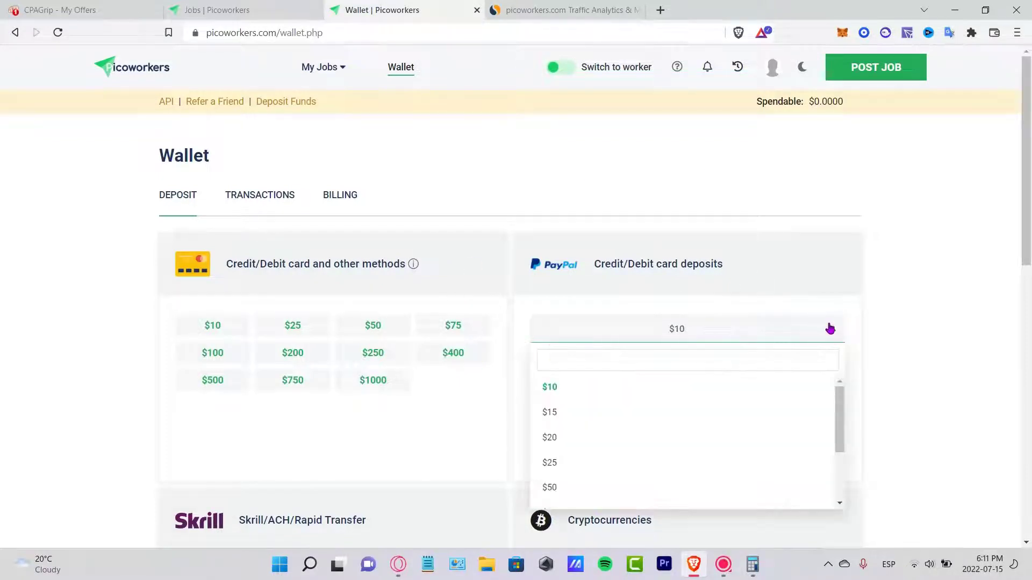
pyautogui.click(967, 280)
pyautogui.click(564, 11)
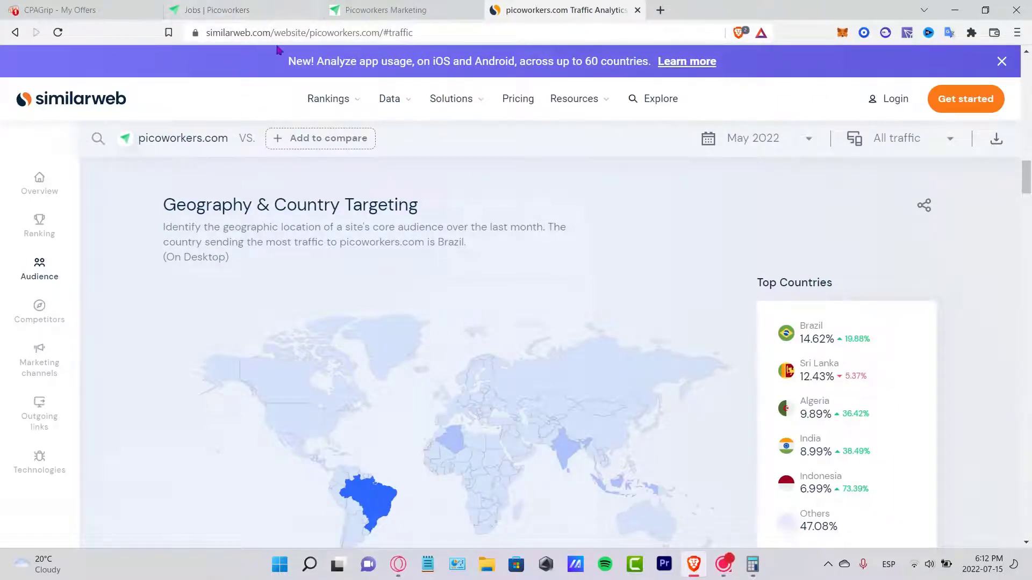
# - Switch to CPAGrip and close the Banco Pan offer details dialog
pyautogui.click(121, 10)
pyautogui.click(764, 152)
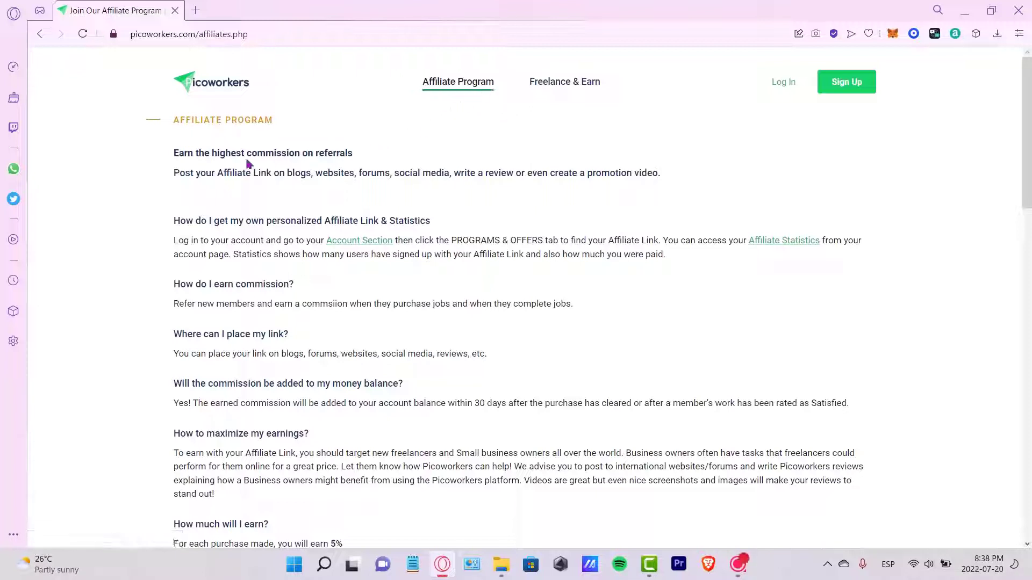
# - Highlight the referral commission heading and the answer that commission comes from purchases and jobs
pyautogui.click(227, 156)
pyautogui.moveTo(227, 156); pyautogui.dragTo(318, 155)
pyautogui.click(375, 154)
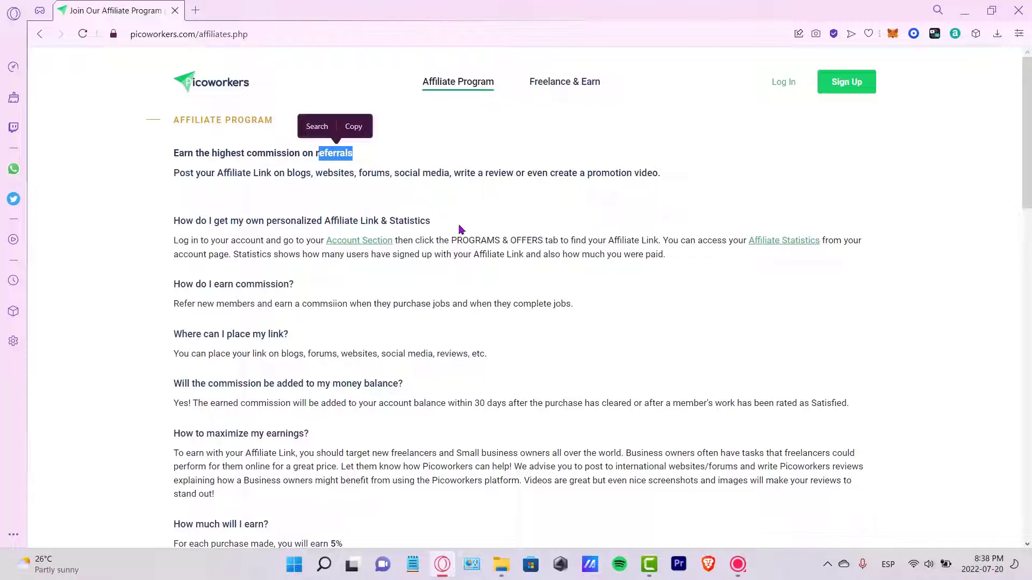
pyautogui.moveTo(191, 285); pyautogui.dragTo(294, 285)
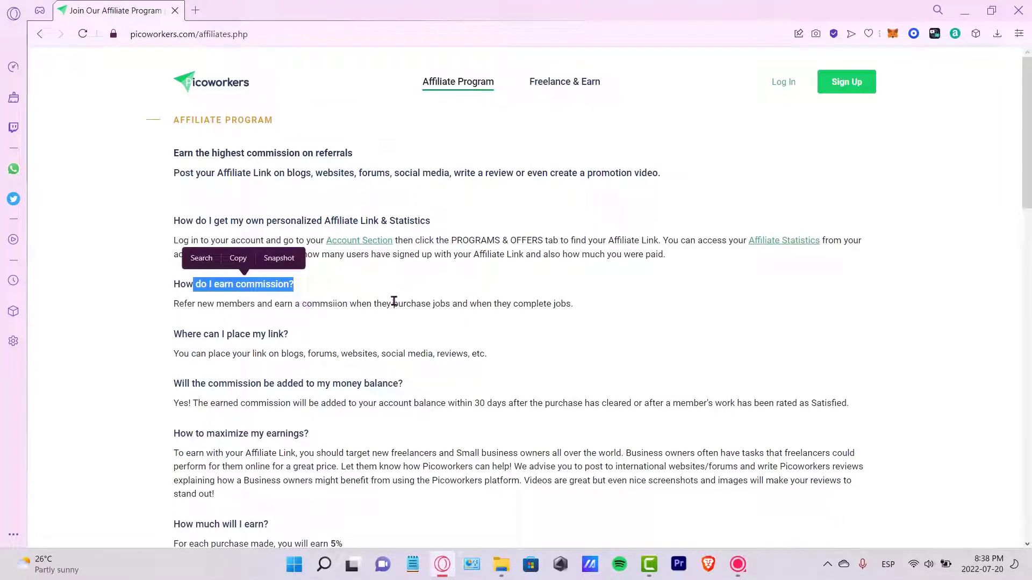
pyautogui.moveTo(394, 304); pyautogui.dragTo(572, 300)
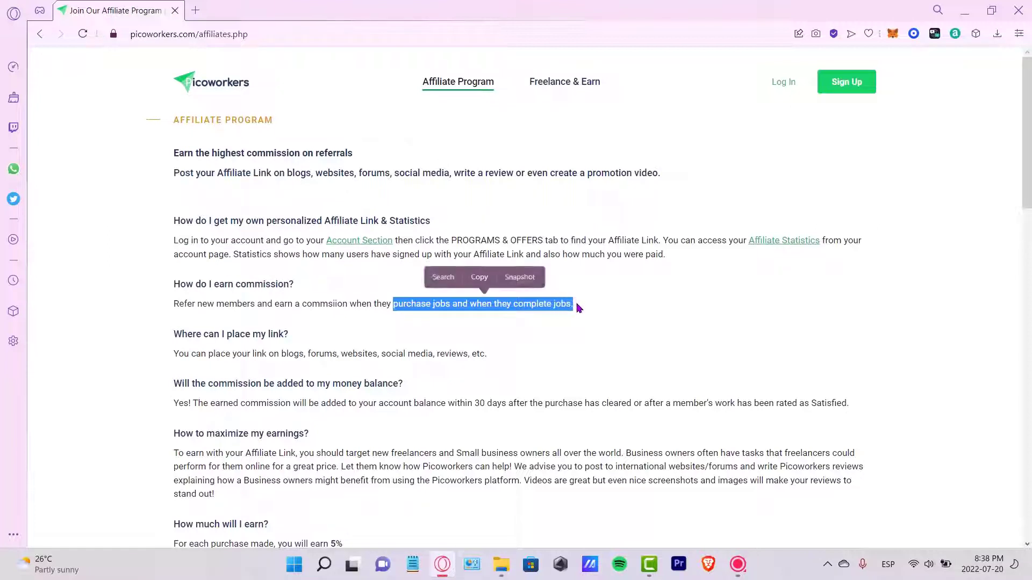
pyautogui.click(569, 333)
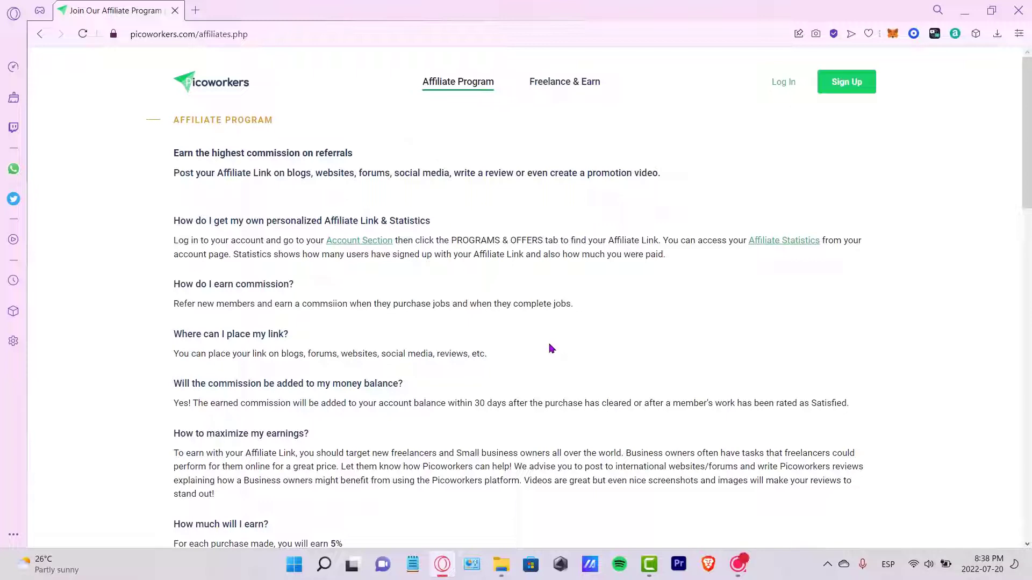
# - Scroll further and highlight when commissions reach the account balance
pyautogui.scroll(-5, 555, 393)
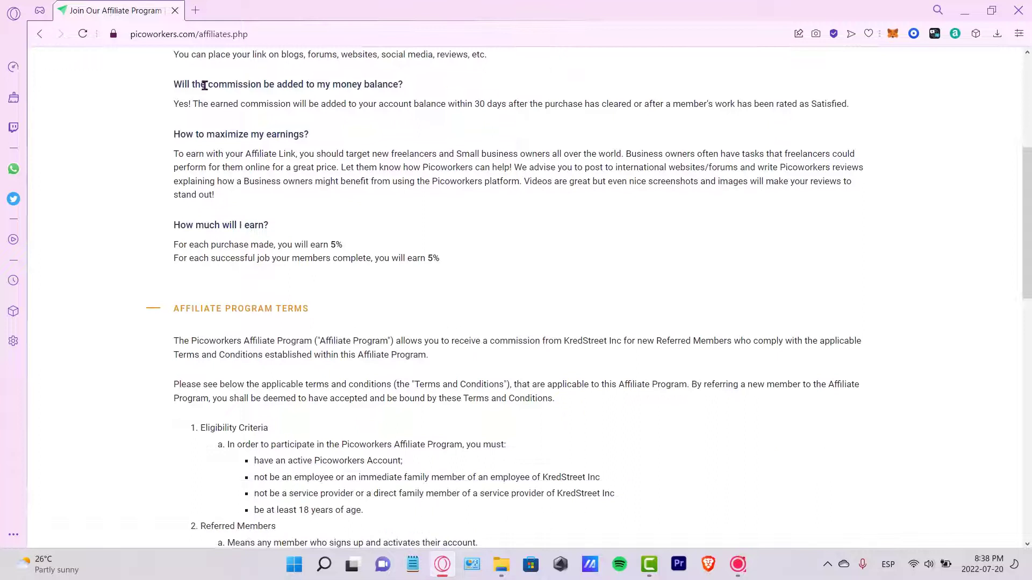
pyautogui.moveTo(203, 103); pyautogui.dragTo(713, 106)
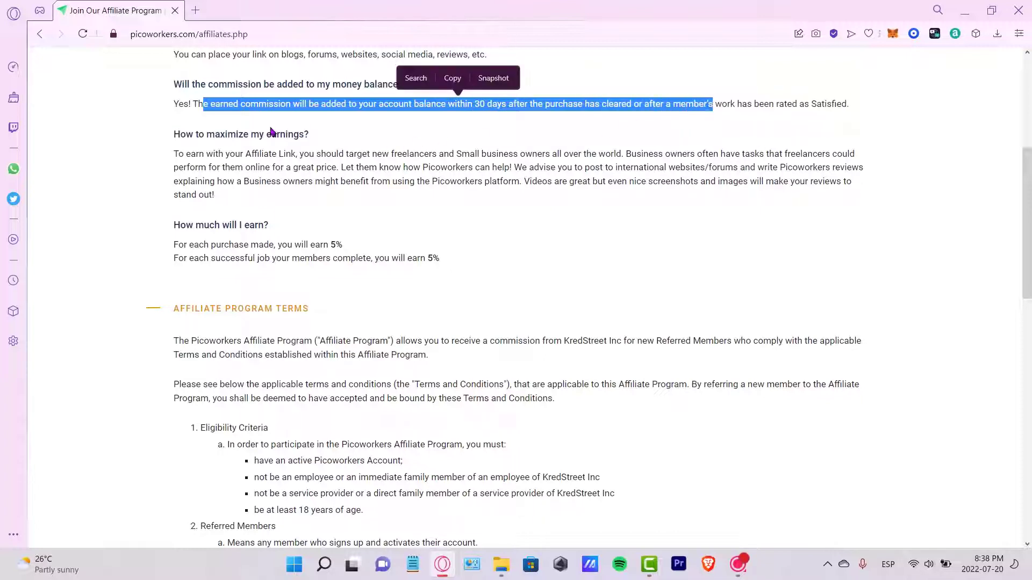
pyautogui.moveTo(190, 139); pyautogui.dragTo(452, 249)
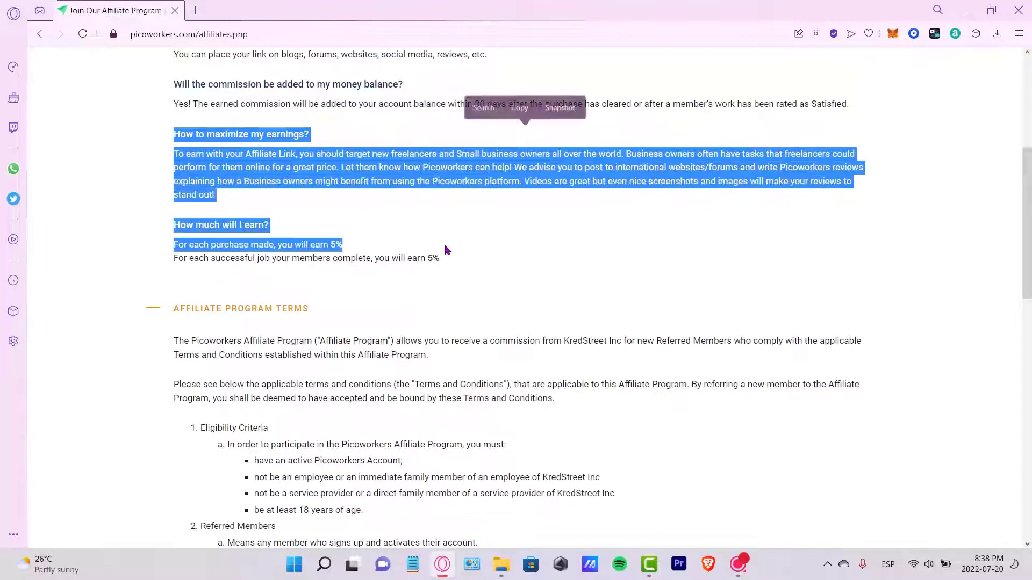
pyautogui.scroll(-4, 469, 271)
pyautogui.scroll(9, 469, 270)
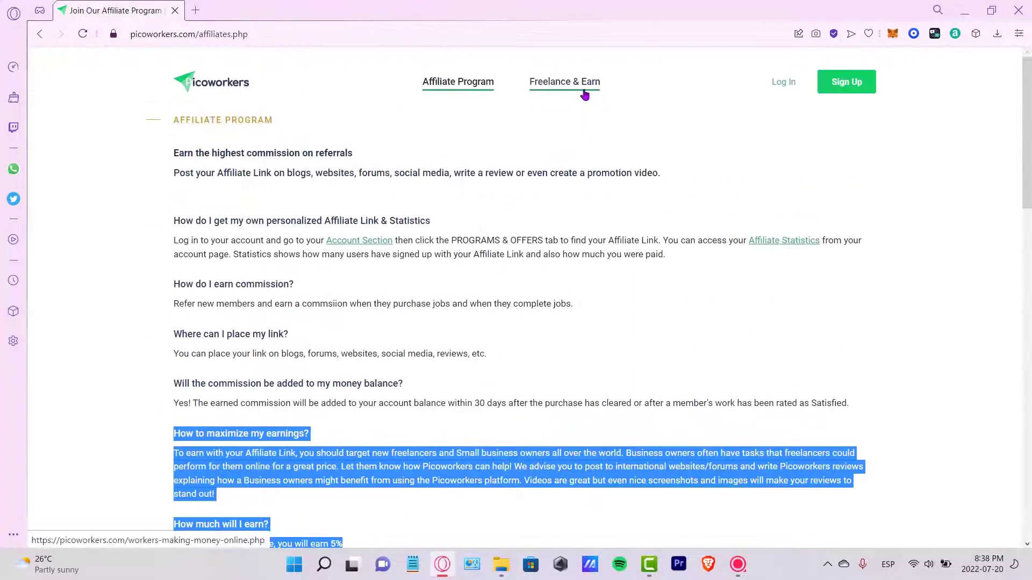
# - Open Workers Making Money Online, scroll its completed tasks and withdrawals tables, and return to the top
pyautogui.click(569, 94)
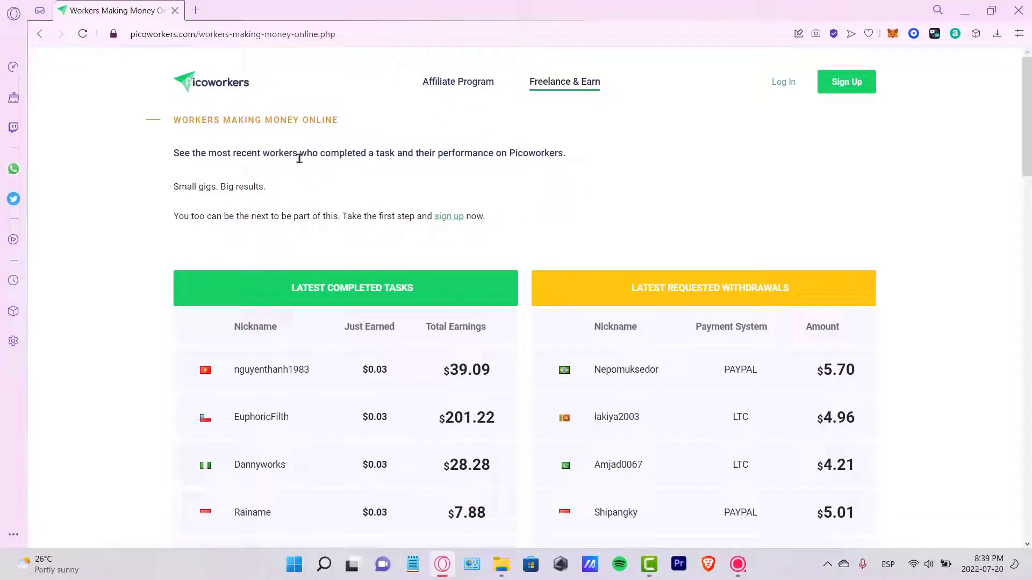
pyautogui.moveTo(300, 156); pyautogui.dragTo(362, 170)
pyautogui.click(495, 151)
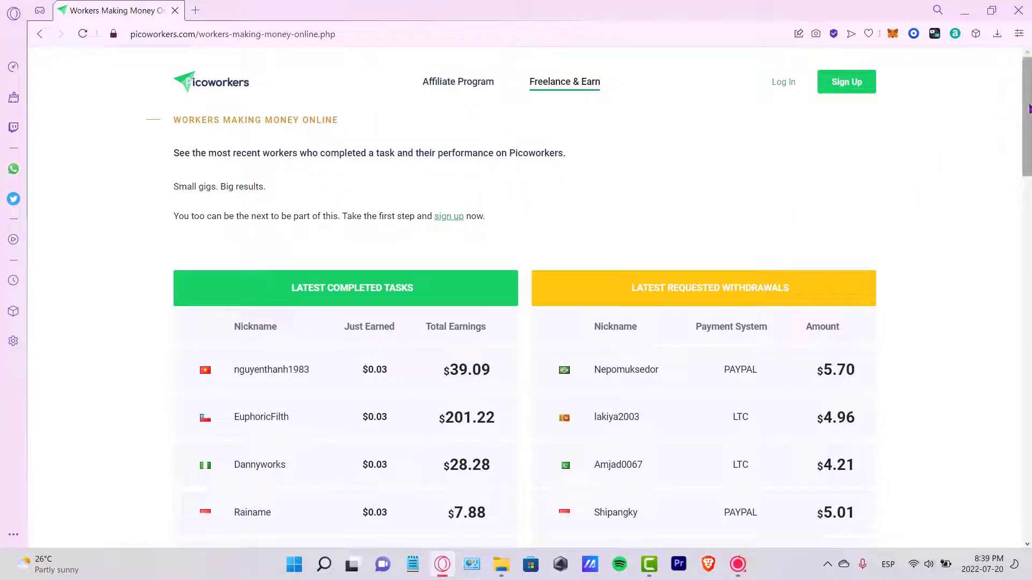
pyautogui.moveTo(1028, 111); pyautogui.dragTo(1030, 478)
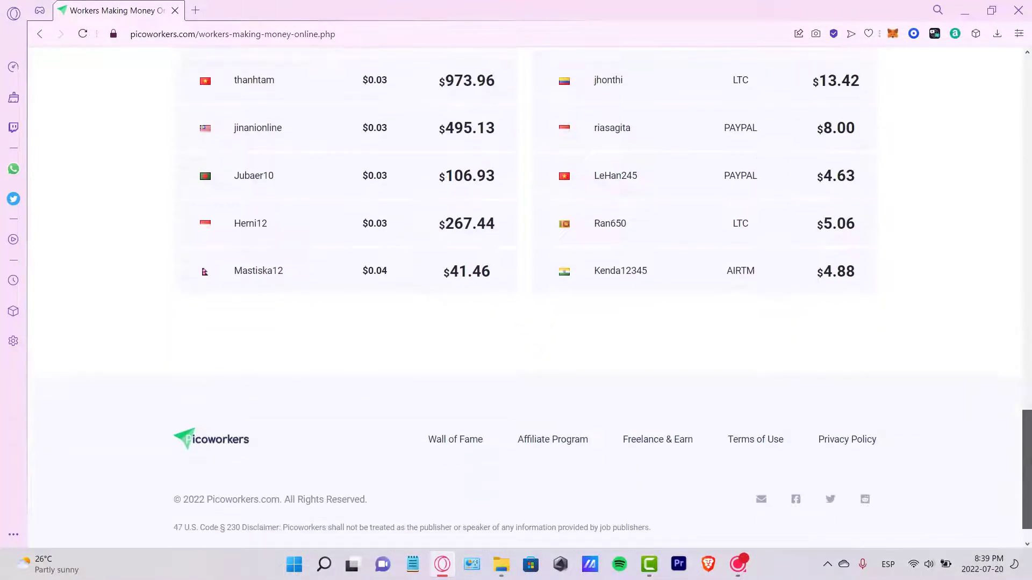
pyautogui.press('Home')
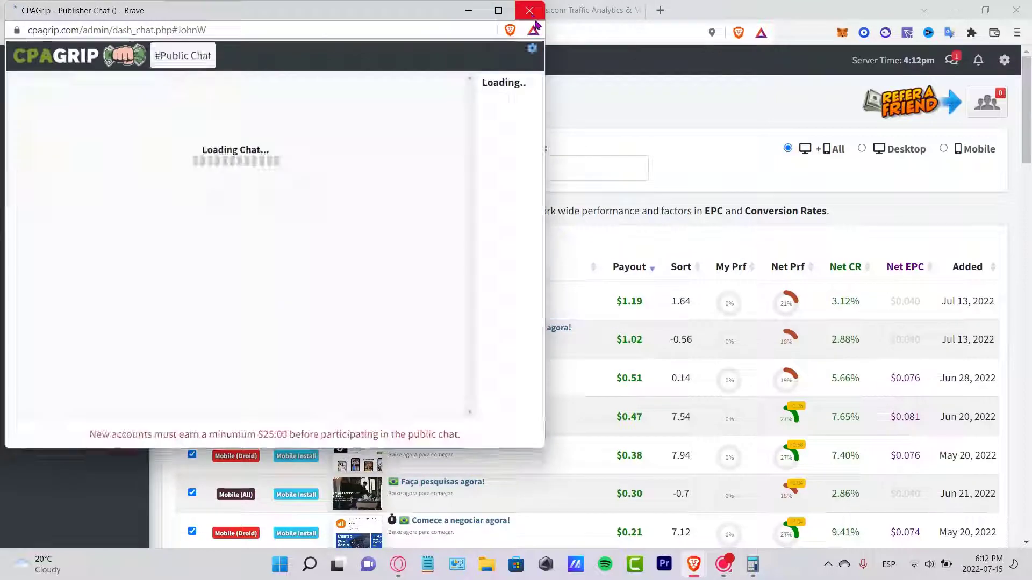
# - Close the publisher chat and browse the My Offers country list, keeping BR | Brazil
pyautogui.click(530, 9)
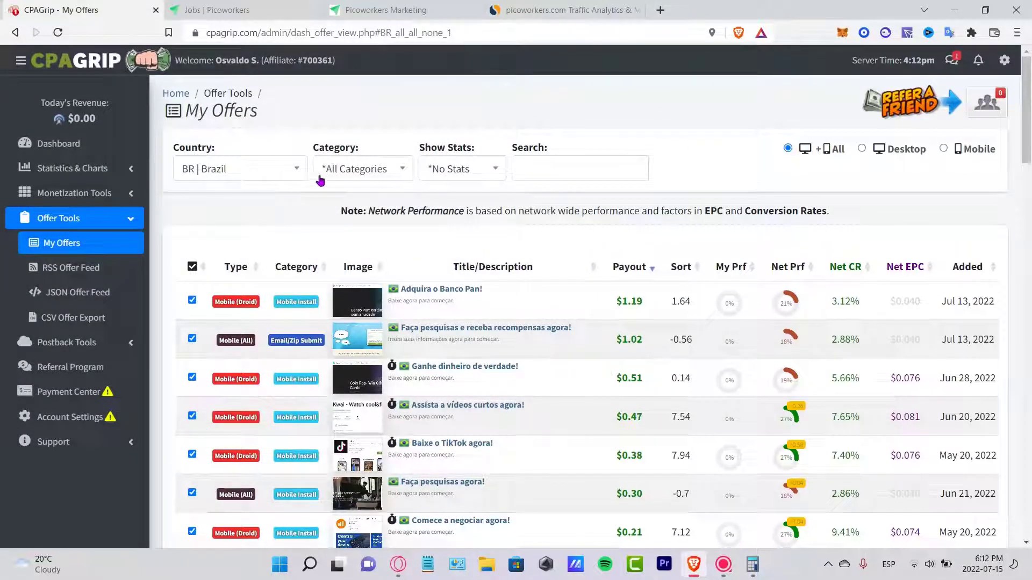
pyautogui.click(267, 168)
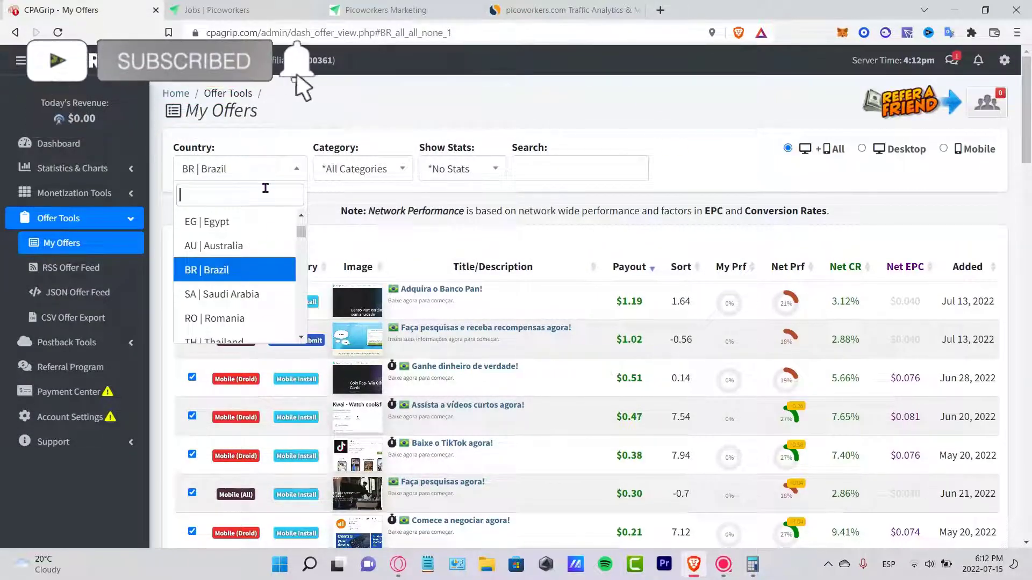
pyautogui.scroll(5, 273, 247)
pyautogui.scroll(-3, 273, 237)
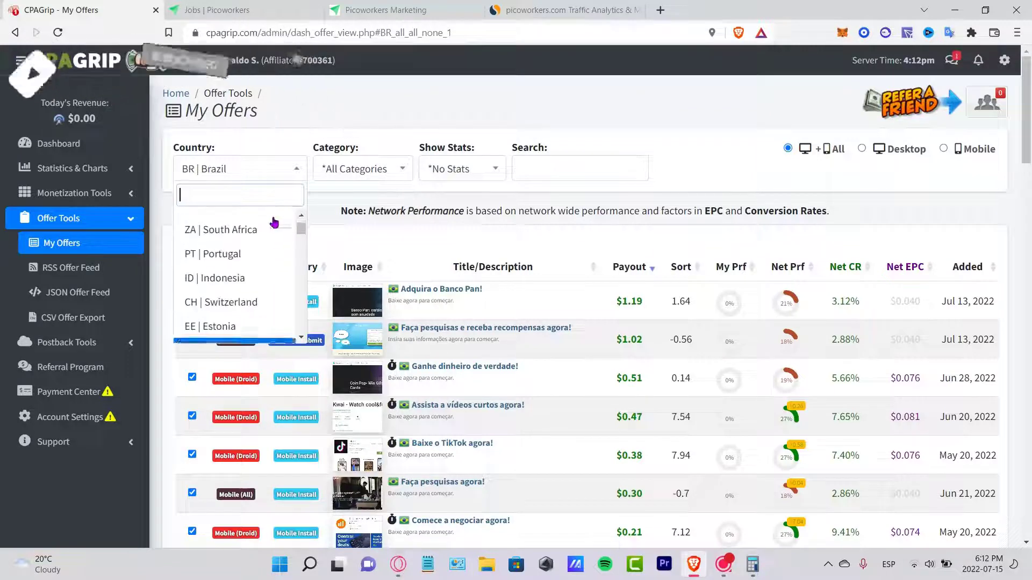
pyautogui.scroll(3, 272, 236)
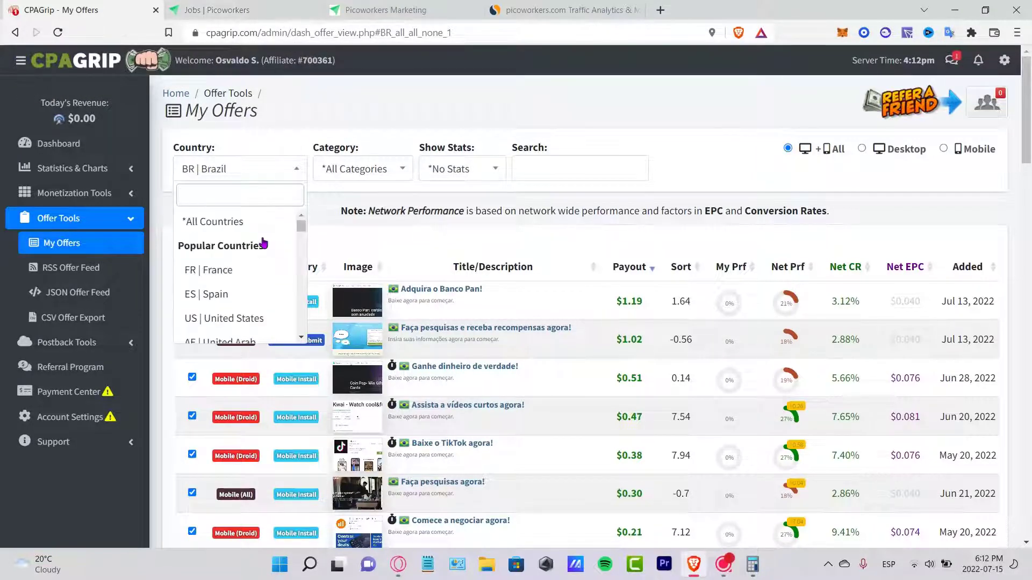
pyautogui.scroll(-4, 302, 230)
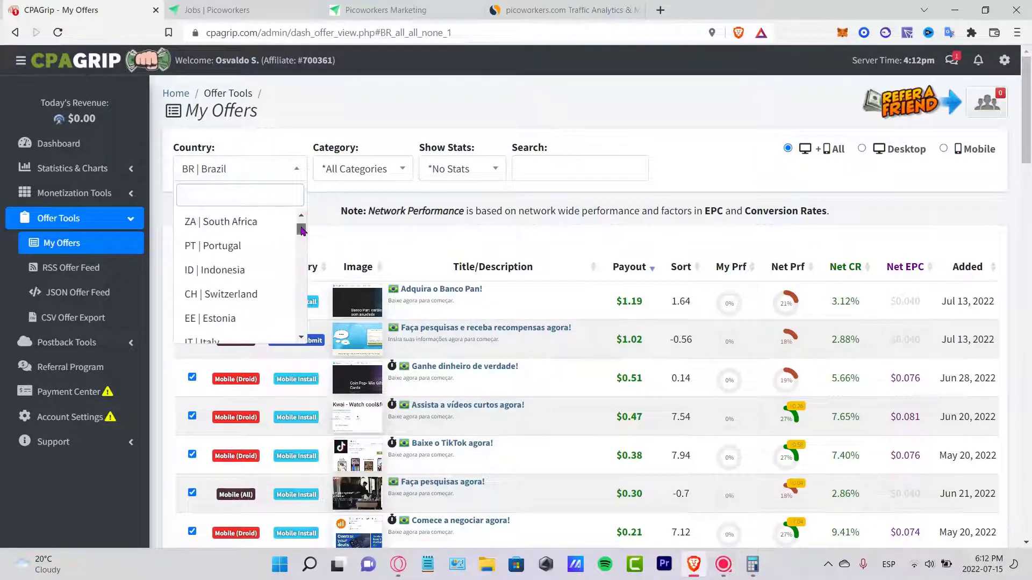